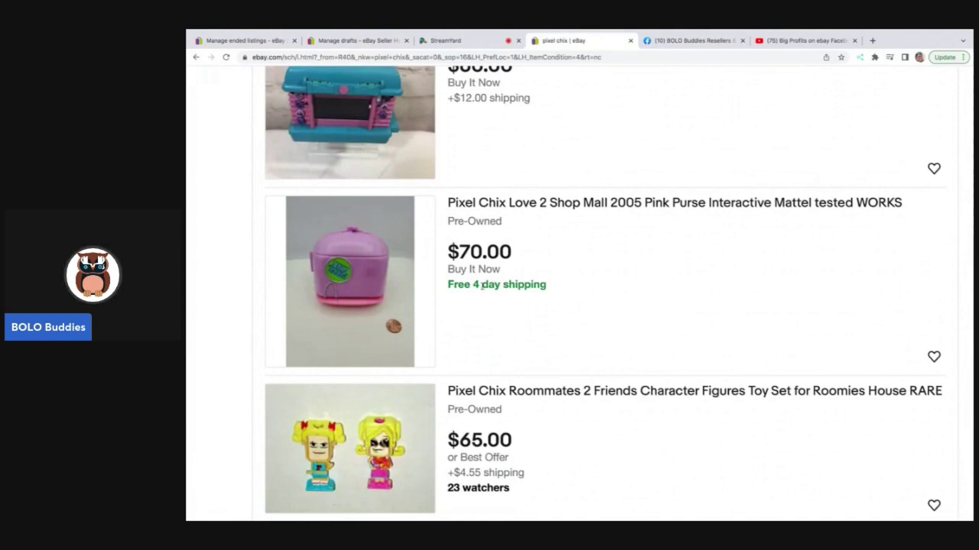
Look through the pre-owned Pixel Chix search results, checking the item types, prices and shipping costs.
scroll(494, 284, down, 3)
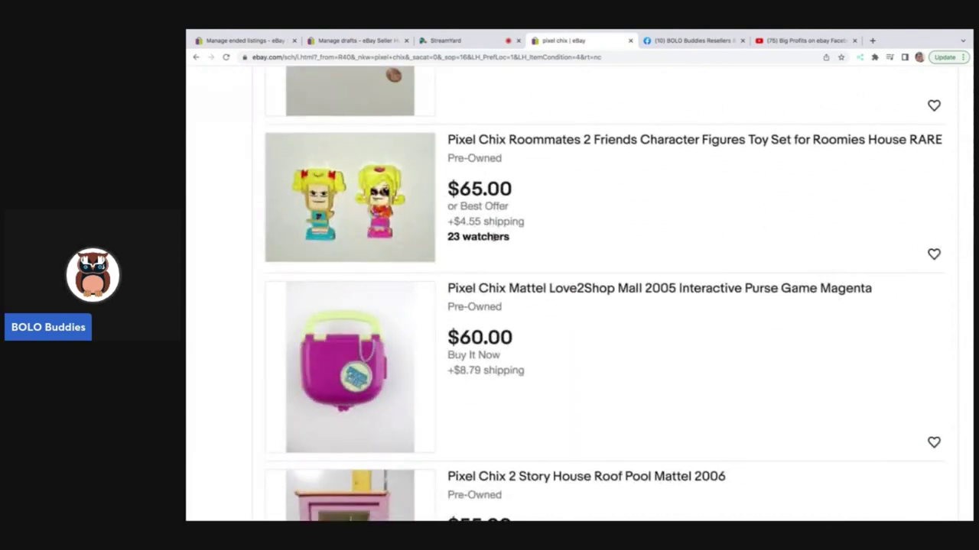
scroll(494, 238, down, 6)
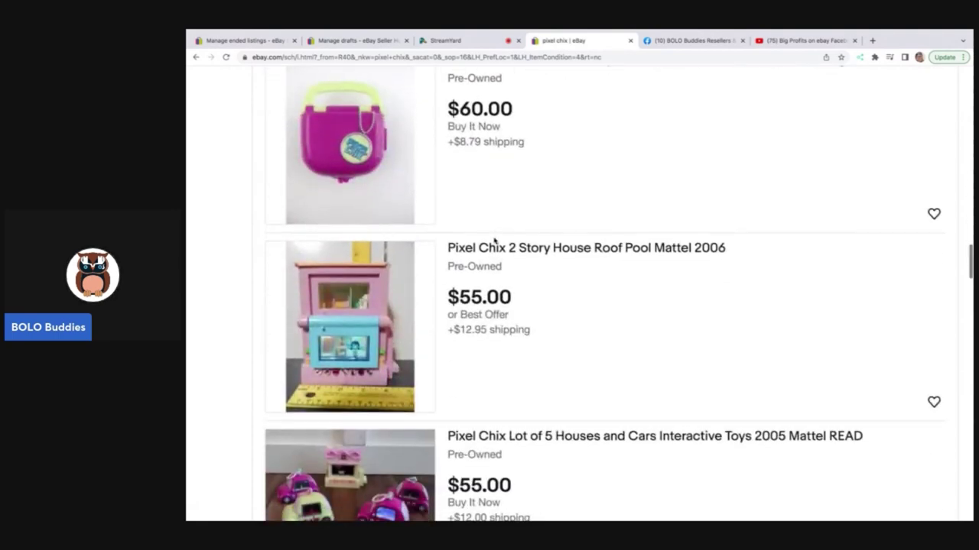
scroll(494, 240, down, 5)
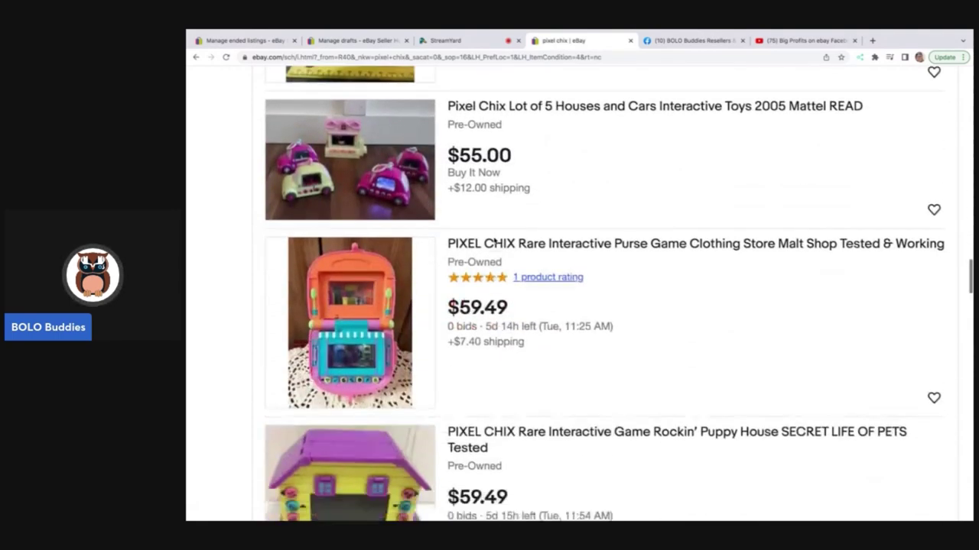
scroll(489, 241, down, 1)
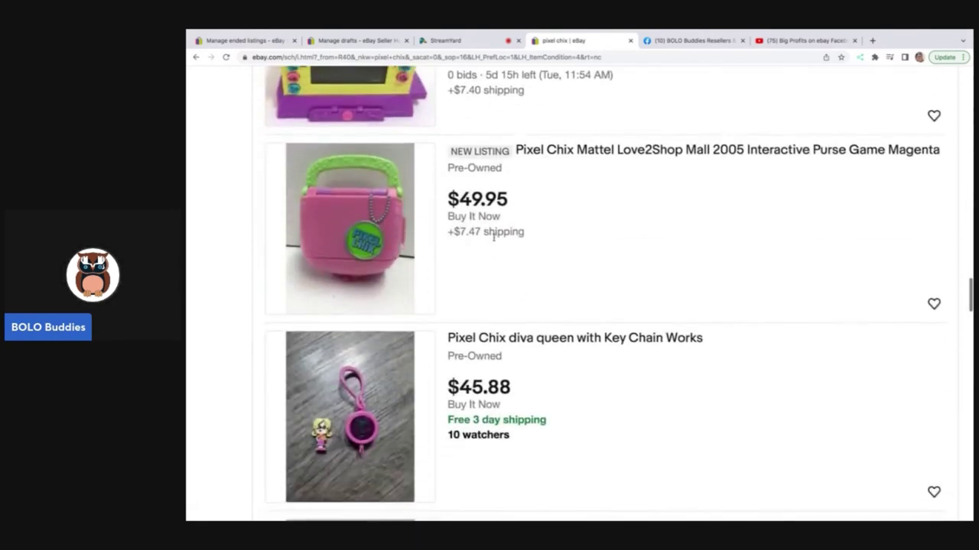
scroll(478, 230, down, 7)
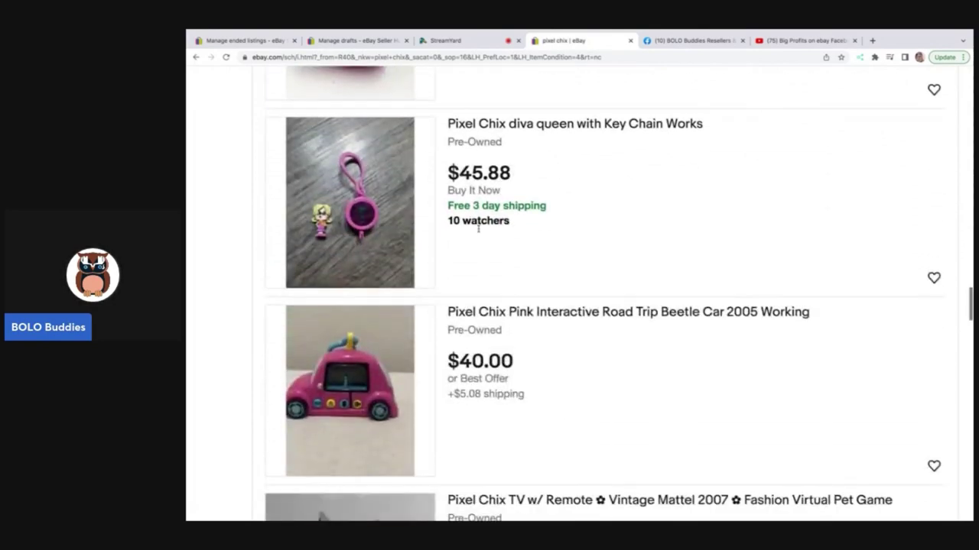
scroll(479, 231, down, 10)
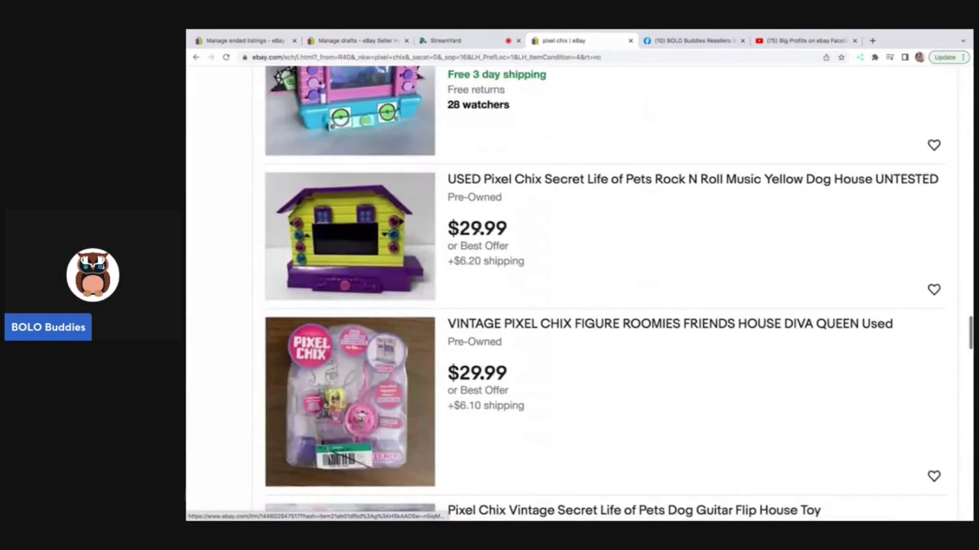
scroll(478, 232, down, 10)
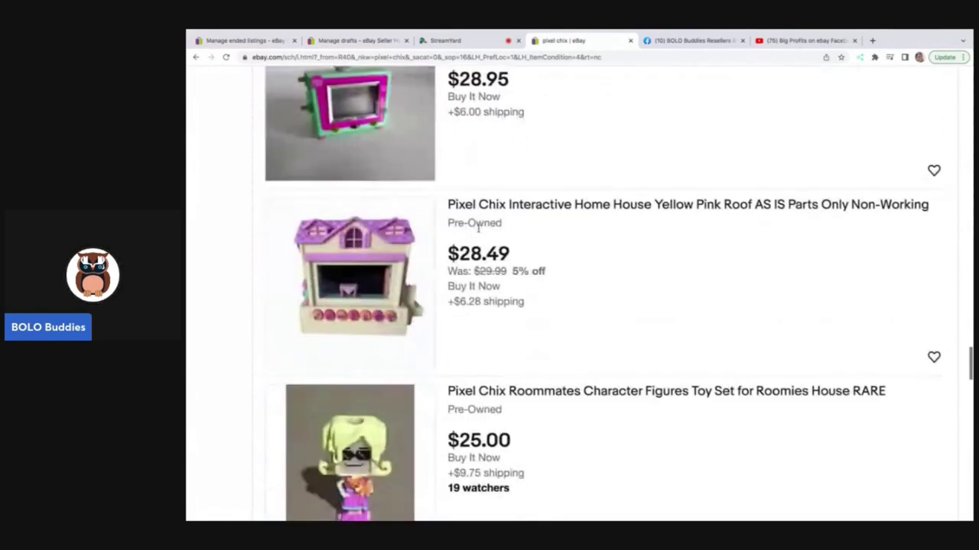
scroll(478, 231, down, 8)
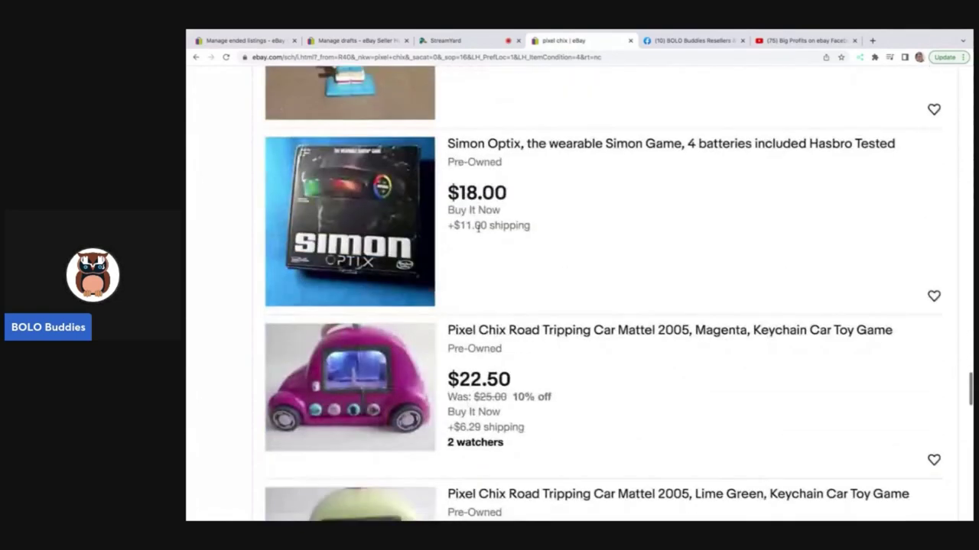
scroll(479, 232, down, 8)
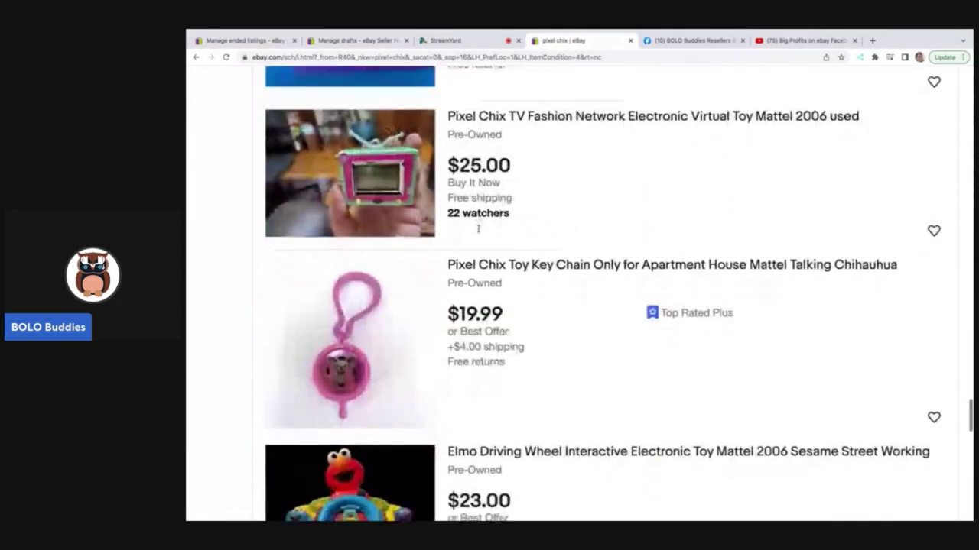
scroll(479, 230, down, 7)
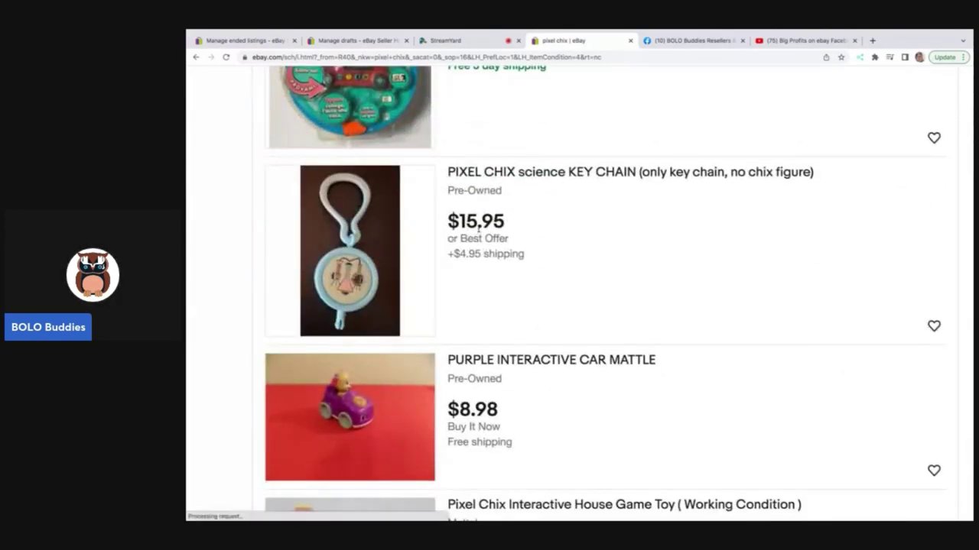
scroll(479, 229, down, 4)
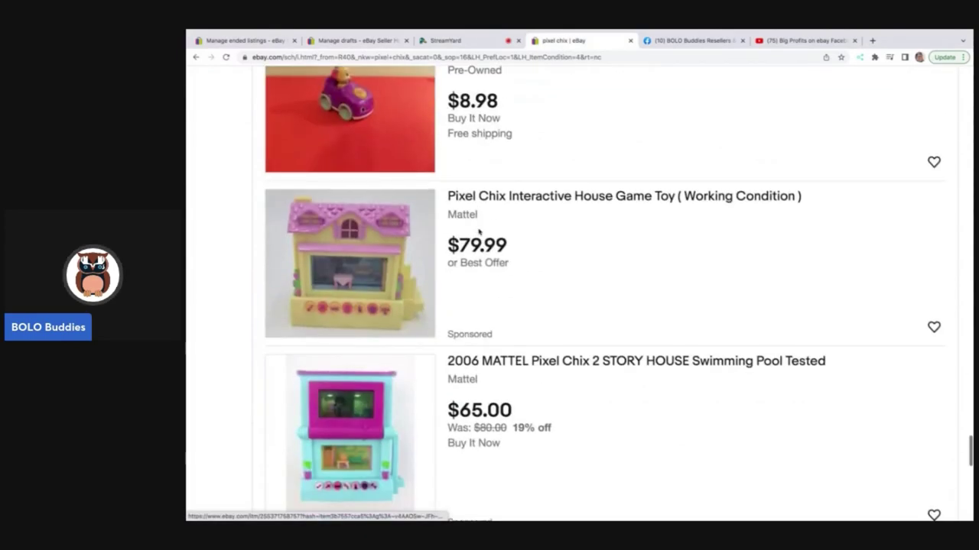
scroll(478, 229, down, 1)
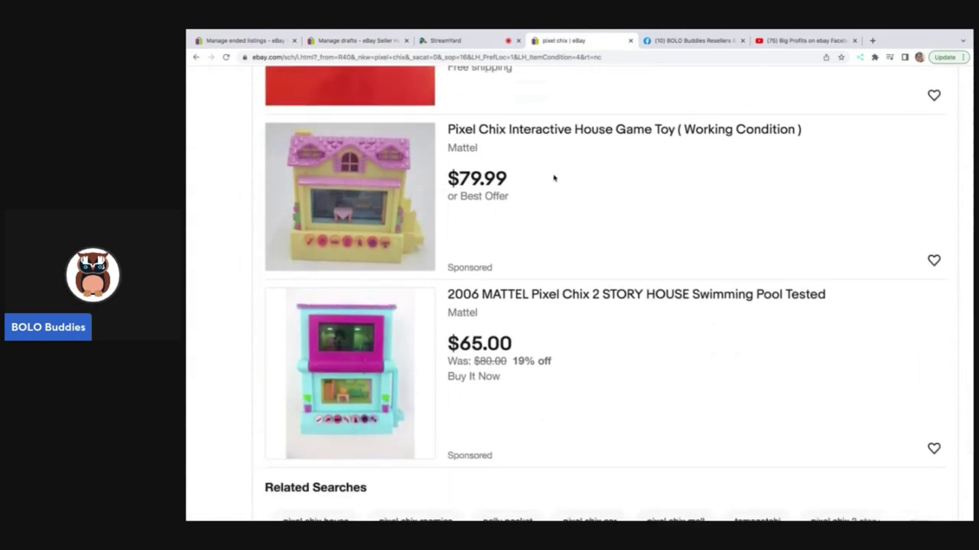
scroll(554, 178, up, 3)
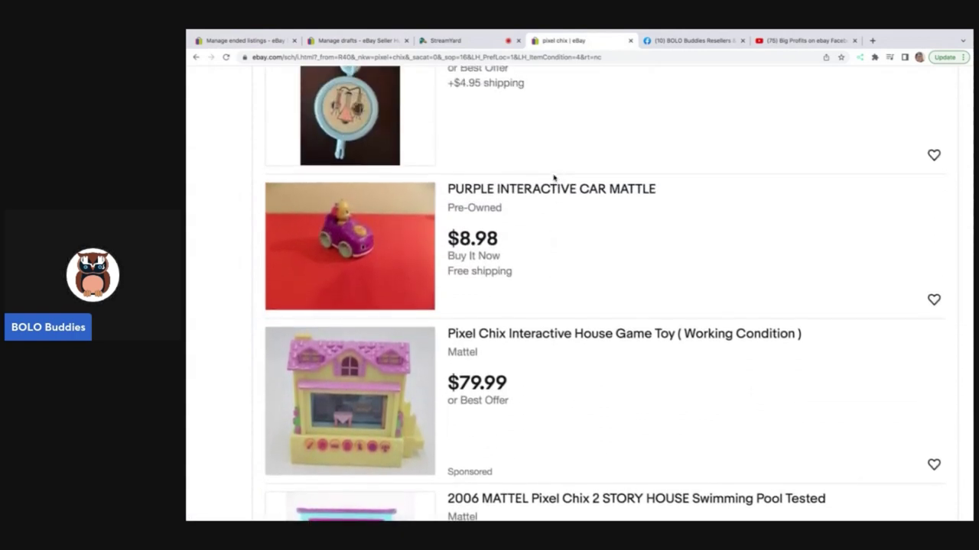
scroll(553, 177, up, 1)
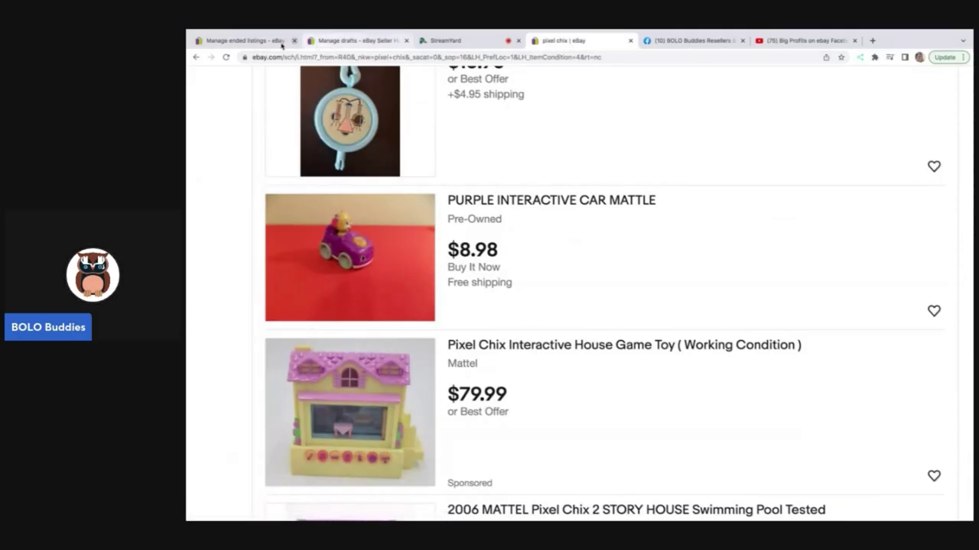
Switch to the ended listings page and review the unsold, not relisted items with their prices, views and end dates.
click(263, 41)
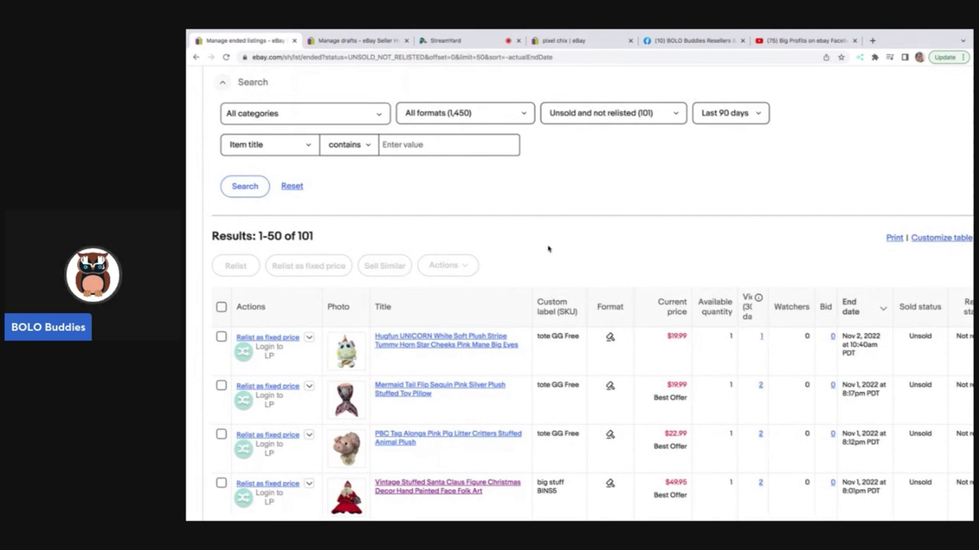
scroll(548, 249, down, 1)
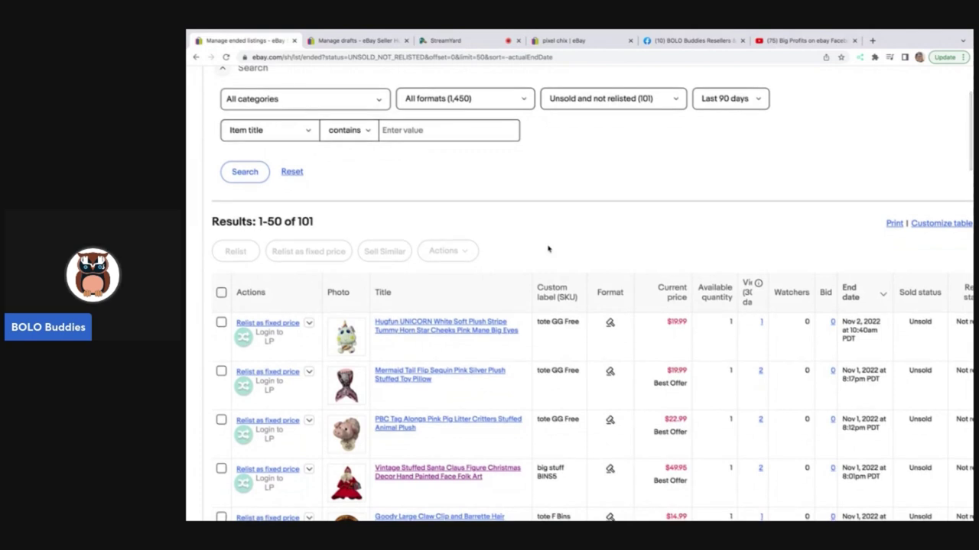
scroll(547, 248, down, 3)
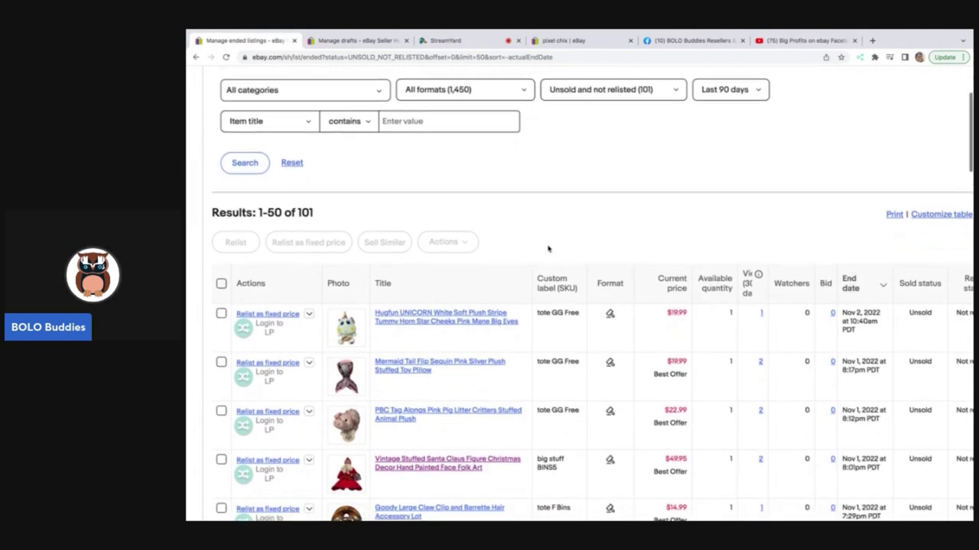
scroll(547, 248, down, 2)
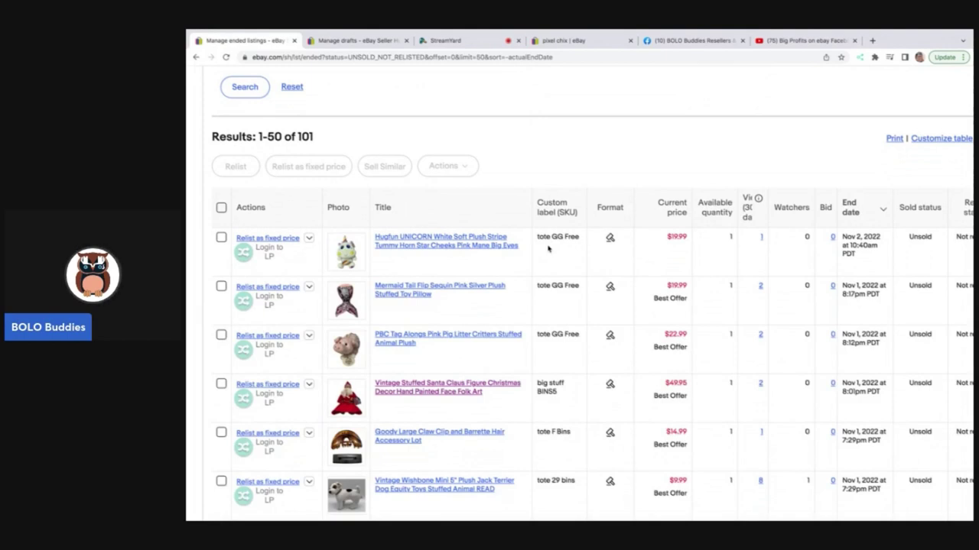
scroll(547, 248, down, 4)
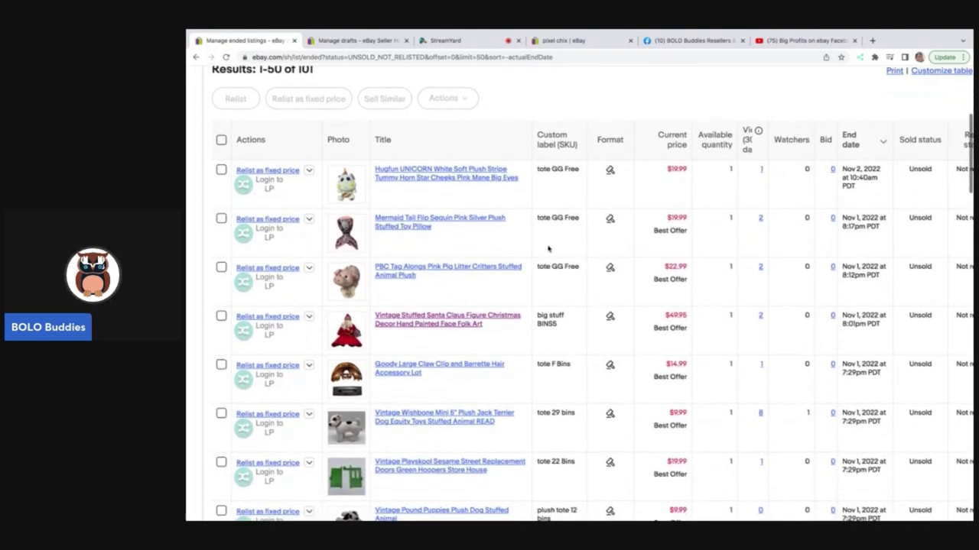
scroll(547, 249, down, 5)
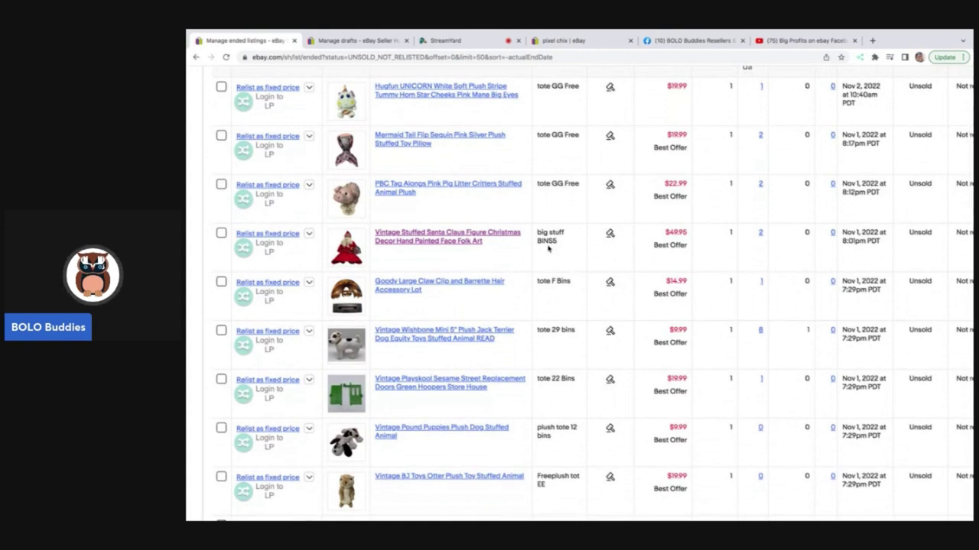
scroll(547, 248, down, 3)
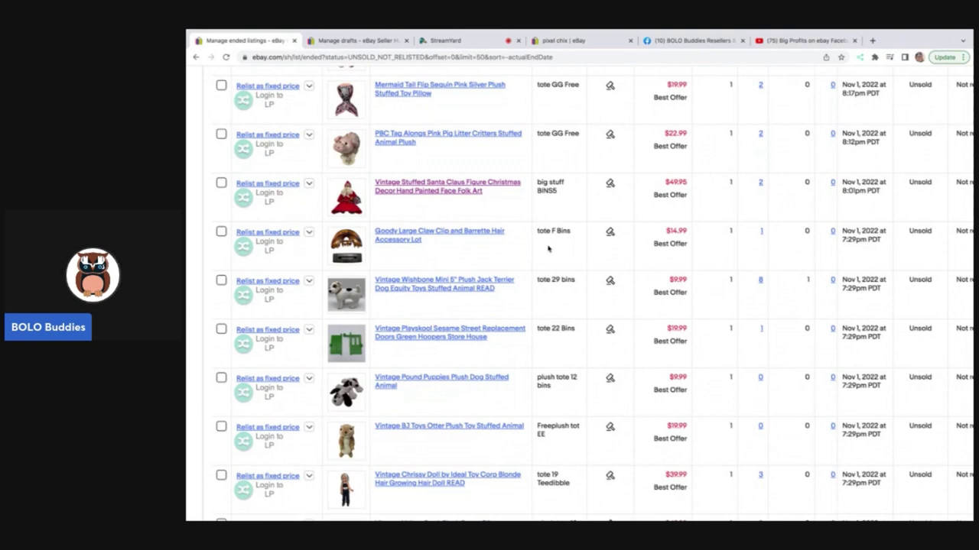
scroll(548, 249, down, 9)
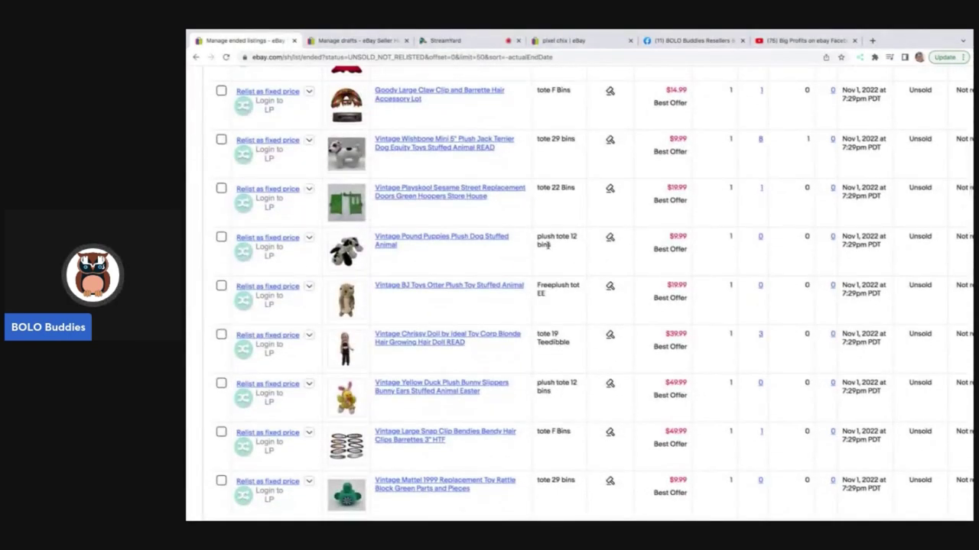
scroll(547, 246, down, 5)
scroll(547, 248, down, 8)
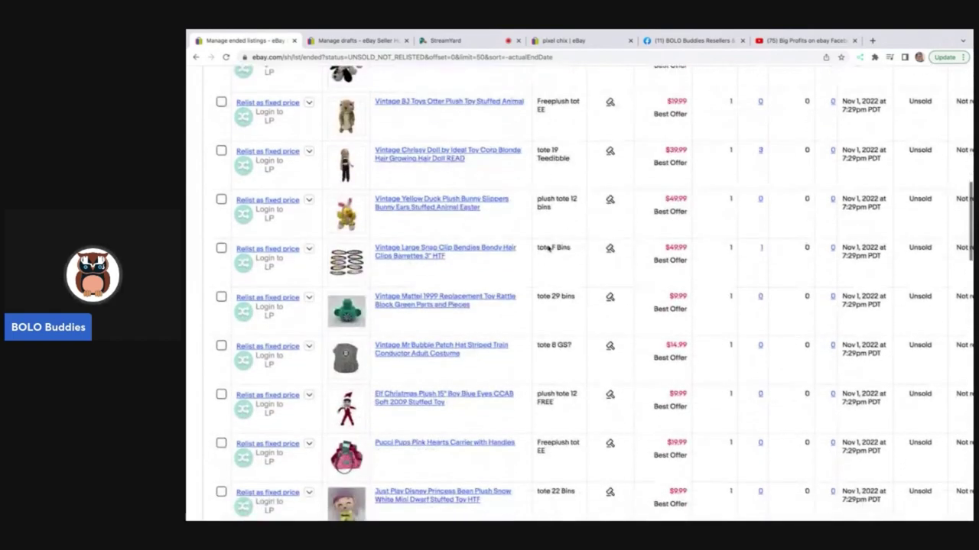
scroll(547, 246, down, 9)
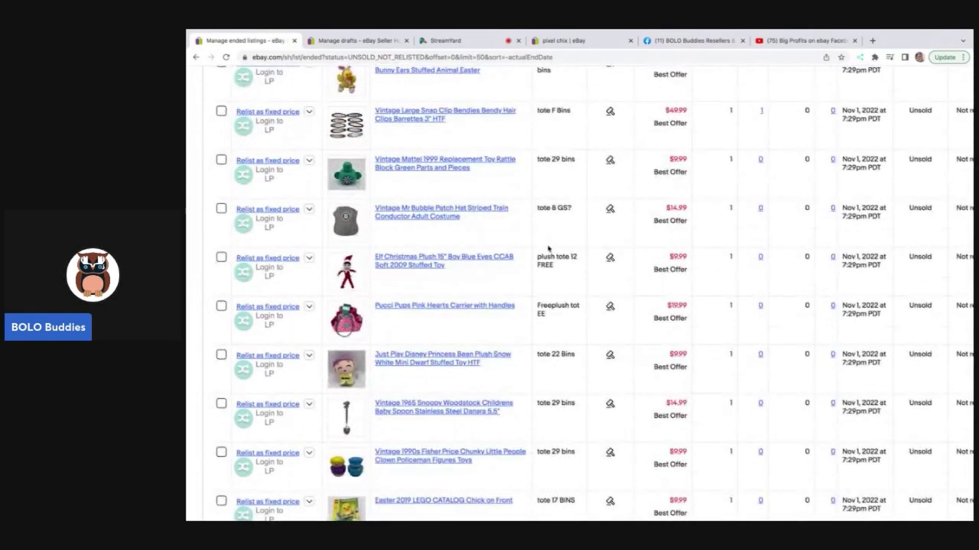
scroll(547, 246, up, 20)
scroll(548, 246, up, 20)
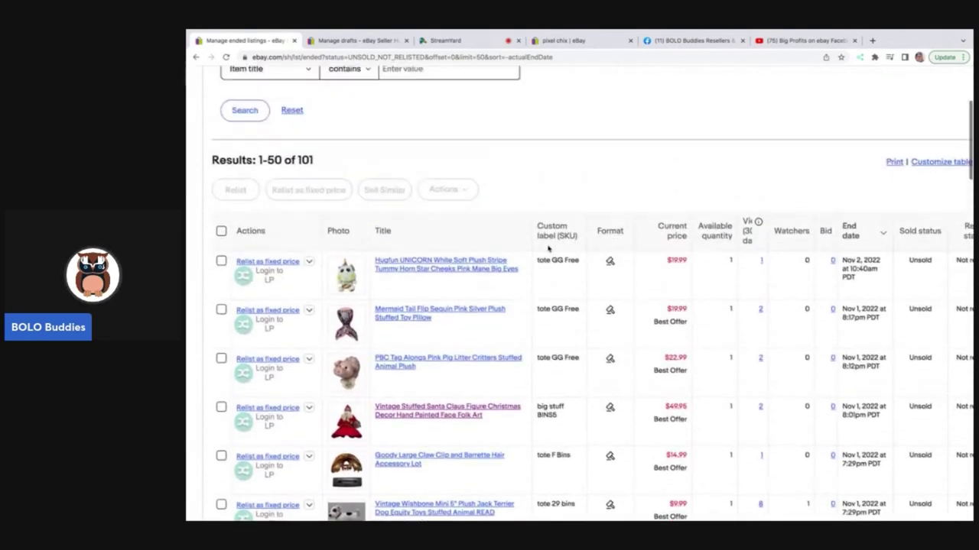
Start relisting the Hugfun UNICORN plush as fixed price and go through its listing form as far as the pricing section.
click(285, 263)
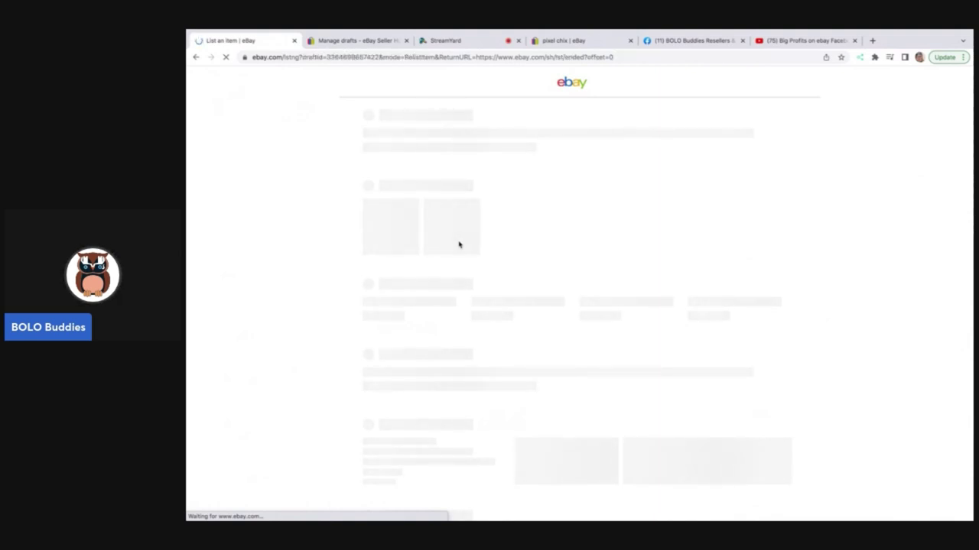
scroll(459, 245, down, 3)
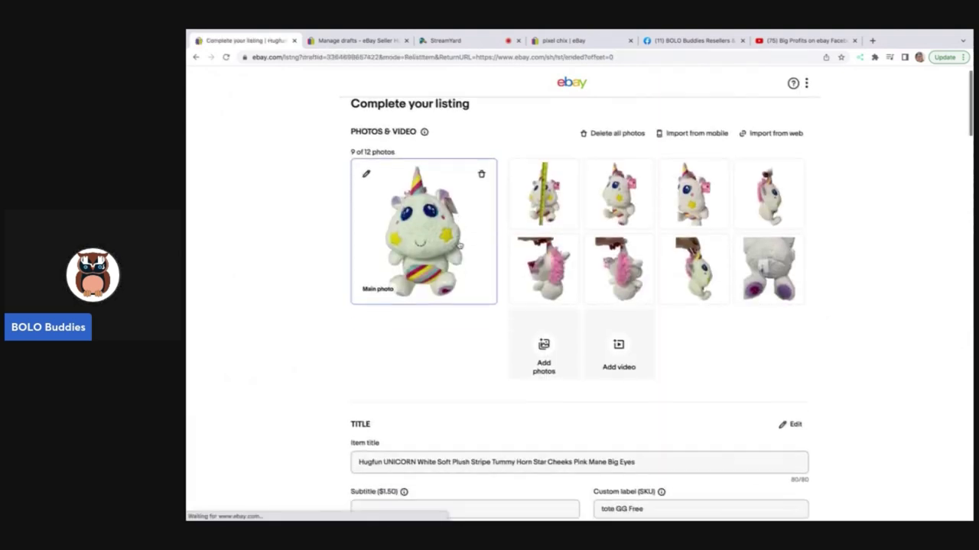
scroll(460, 245, down, 5)
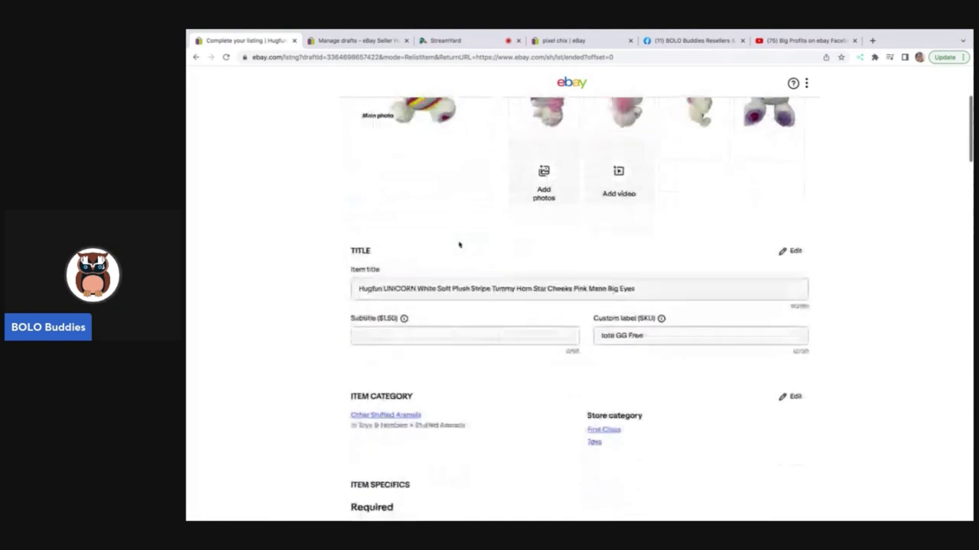
scroll(459, 241, down, 10)
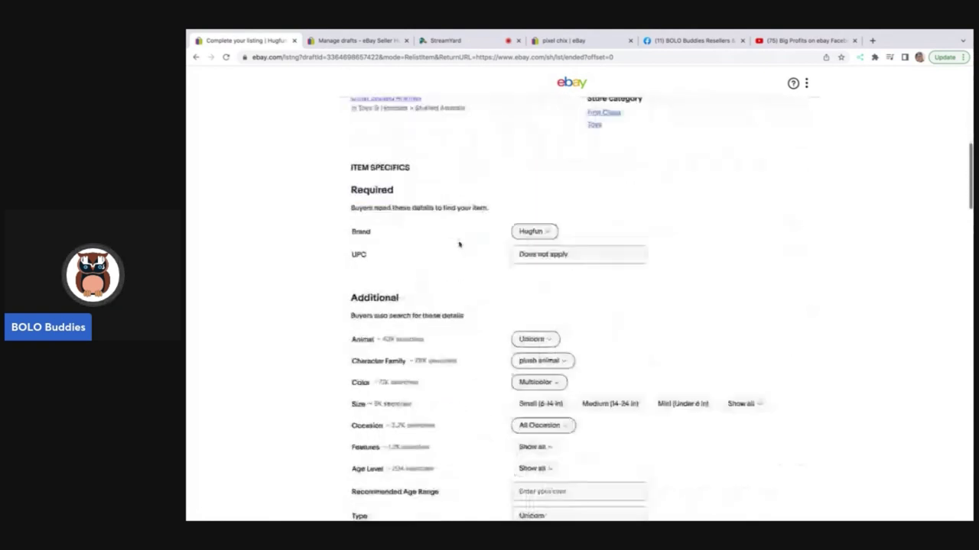
scroll(459, 245, down, 6)
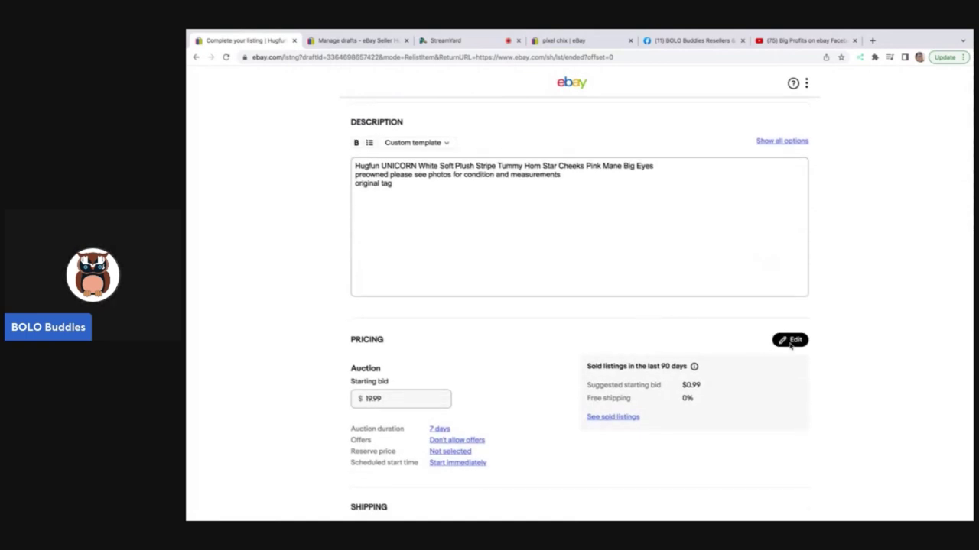
Change the unicorn plush's pricing format from Auction to Buy It Now and set its price to $30.00.
click(792, 340)
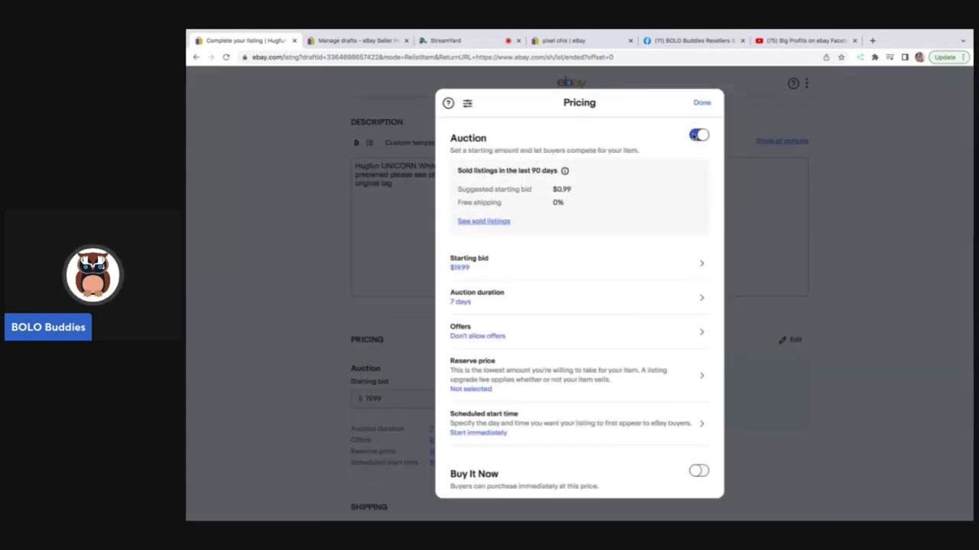
click(697, 136)
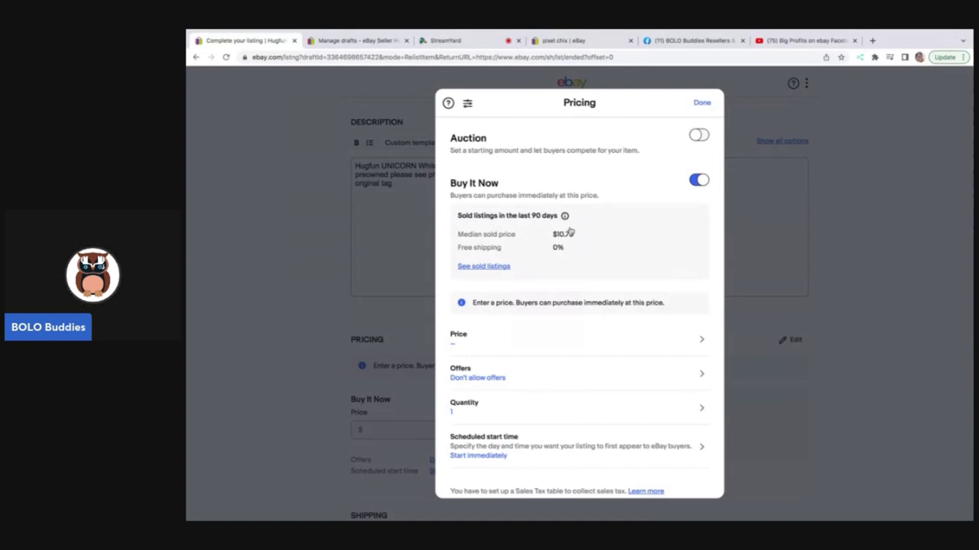
click(463, 349)
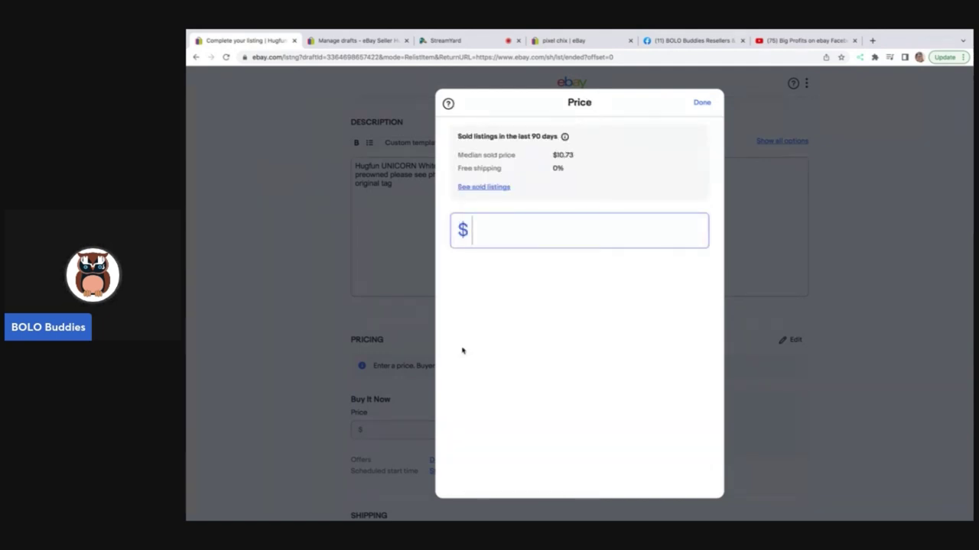
text(30.0)
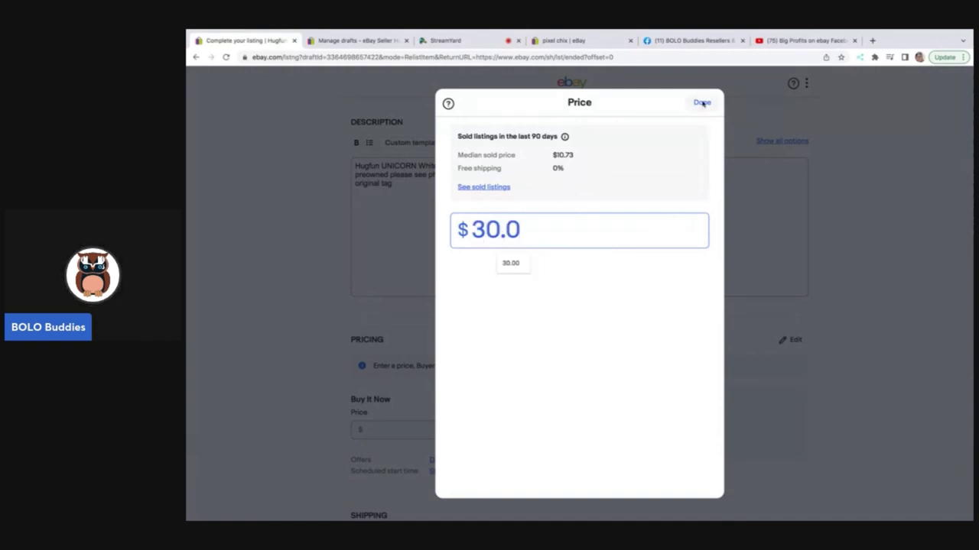
click(702, 102)
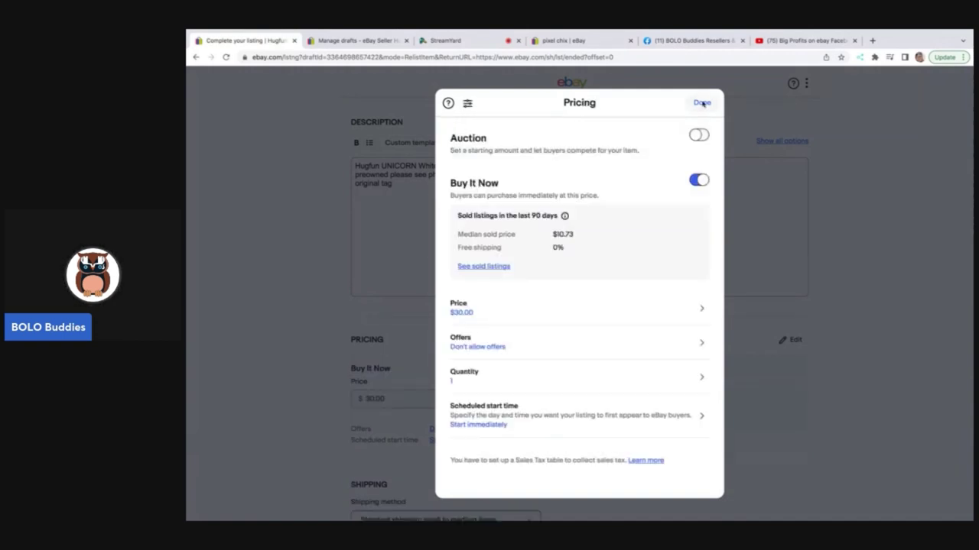
Allow buyer offers on the unicorn plush without a minimum or auto-accept amount, and finish its pricing settings.
click(493, 348)
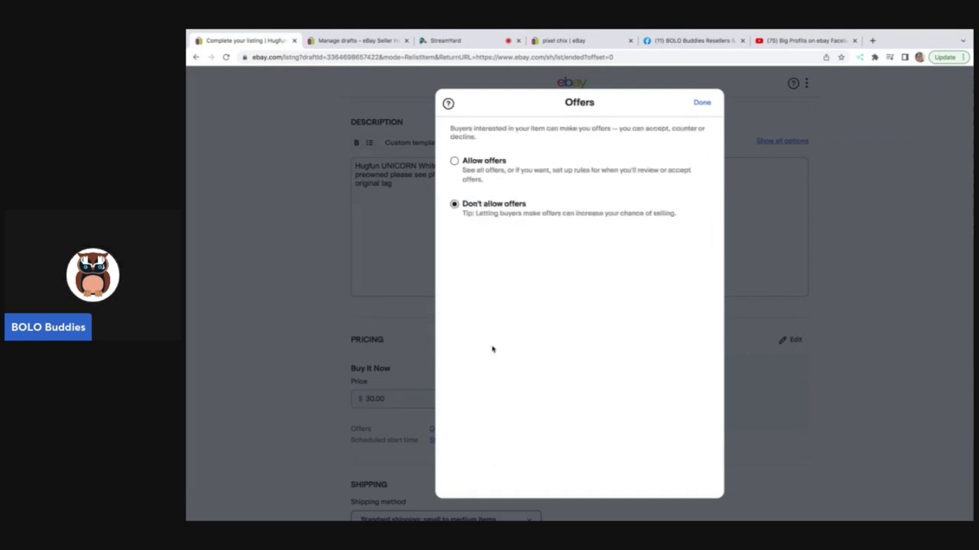
click(454, 162)
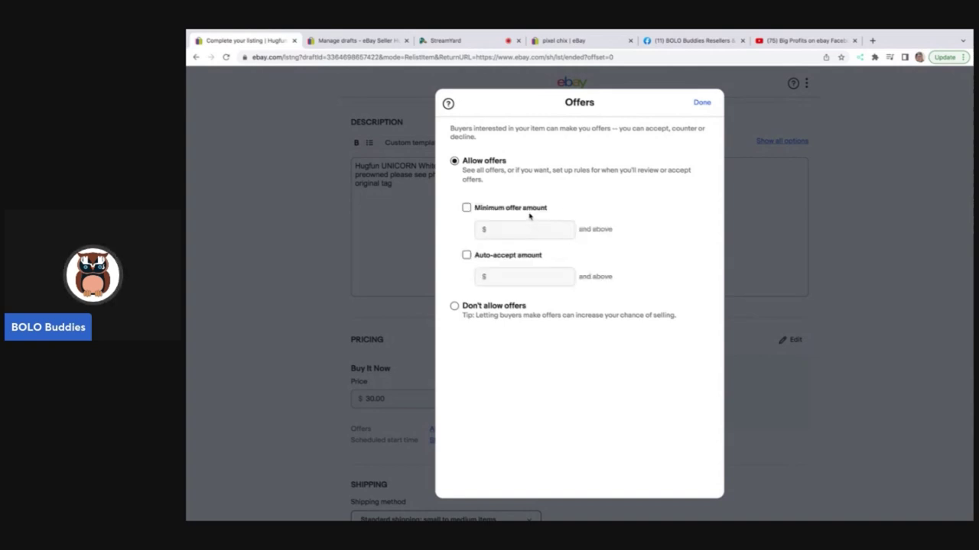
click(700, 104)
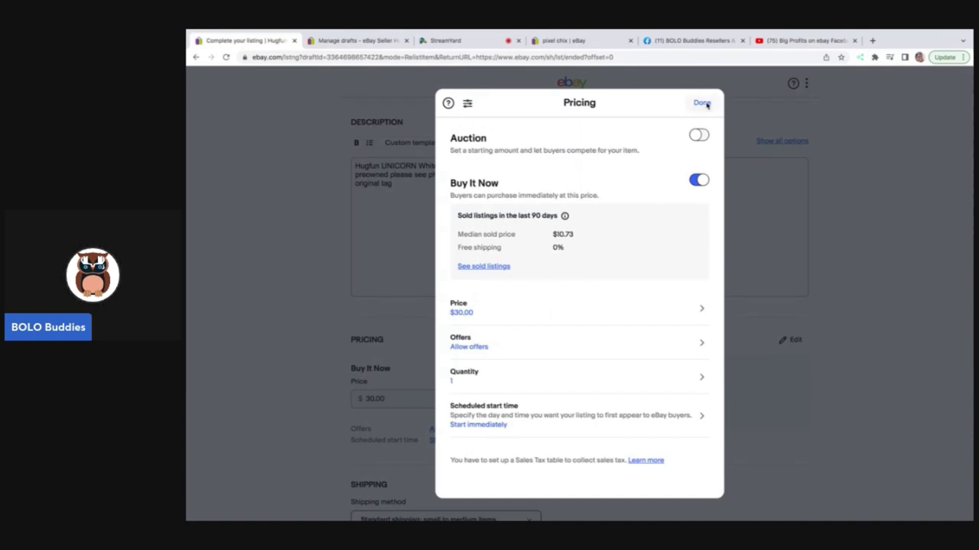
click(704, 104)
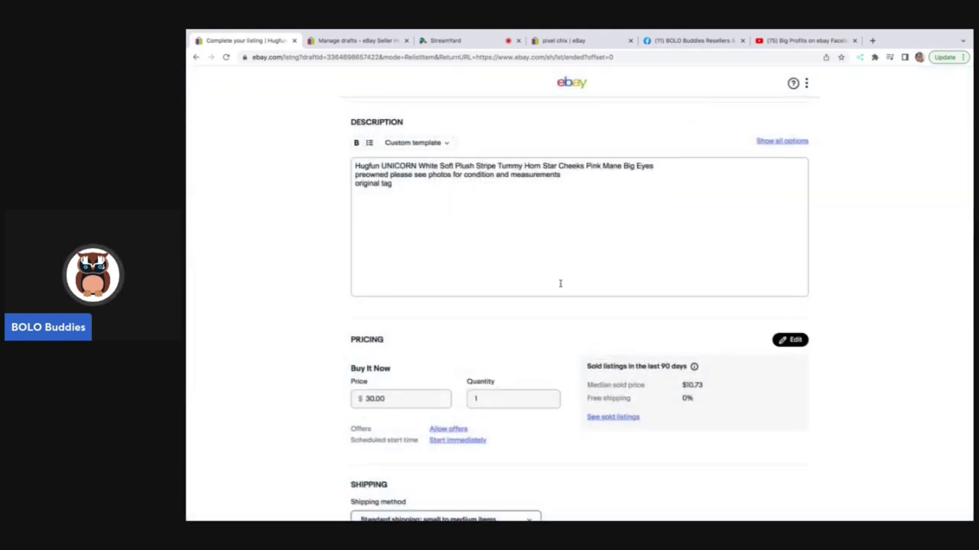
Go through the plush listing's shipping settings and turn on promotion at the suggested 5.3% ad rate.
scroll(560, 284, down, 1)
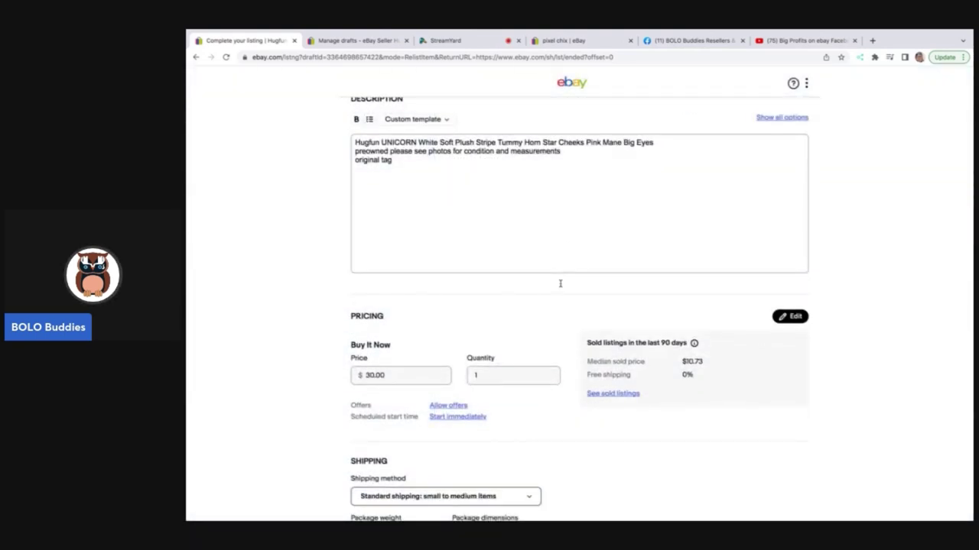
scroll(560, 284, down, 5)
scroll(543, 406, down, 5)
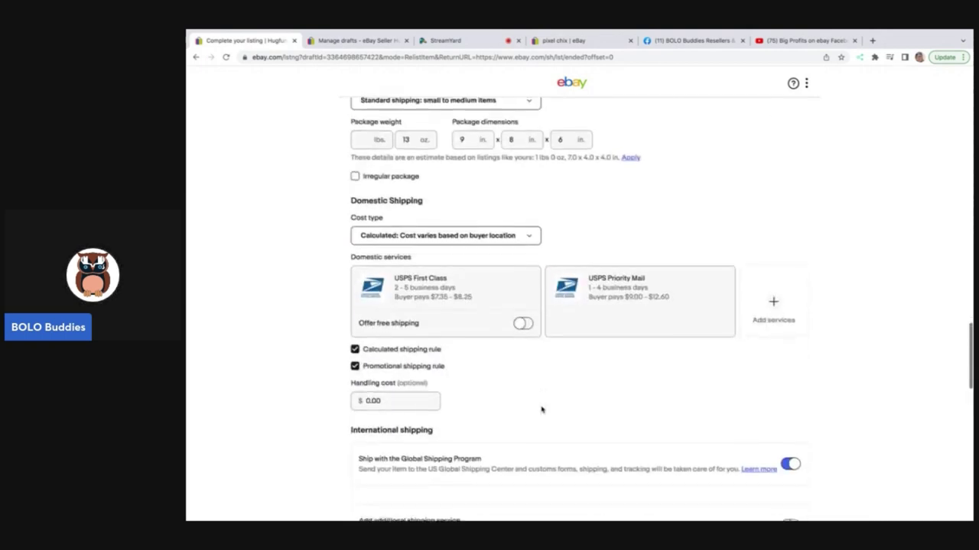
scroll(542, 410, down, 3)
scroll(541, 410, down, 6)
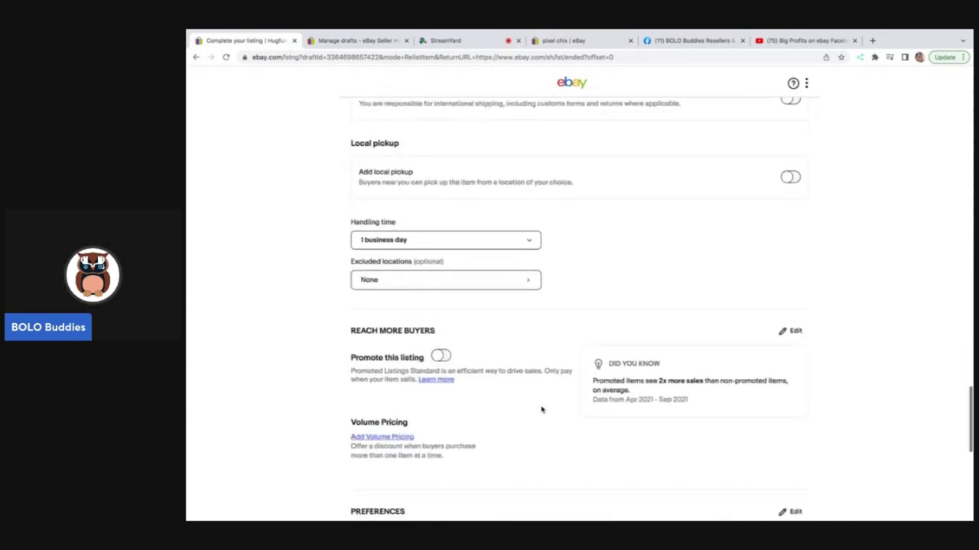
scroll(542, 409, up, 3)
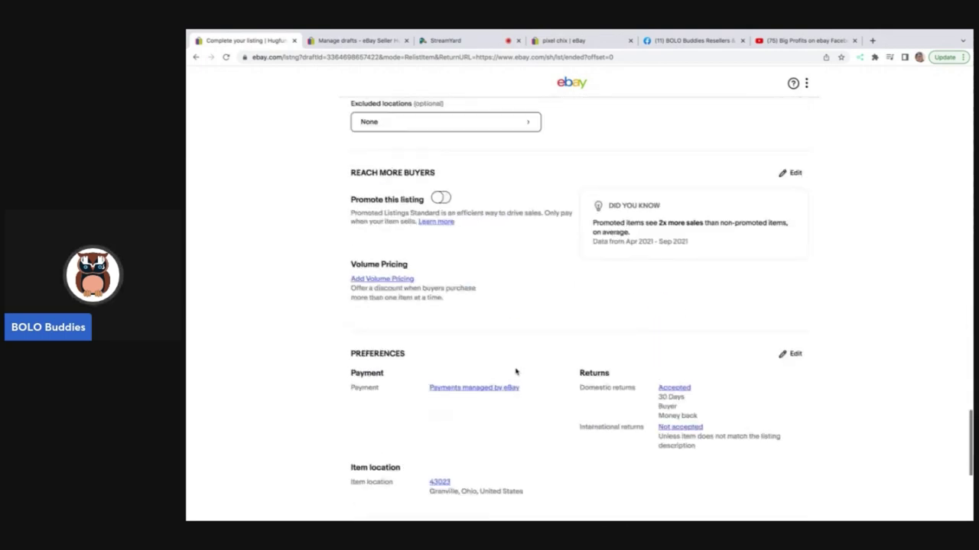
click(442, 198)
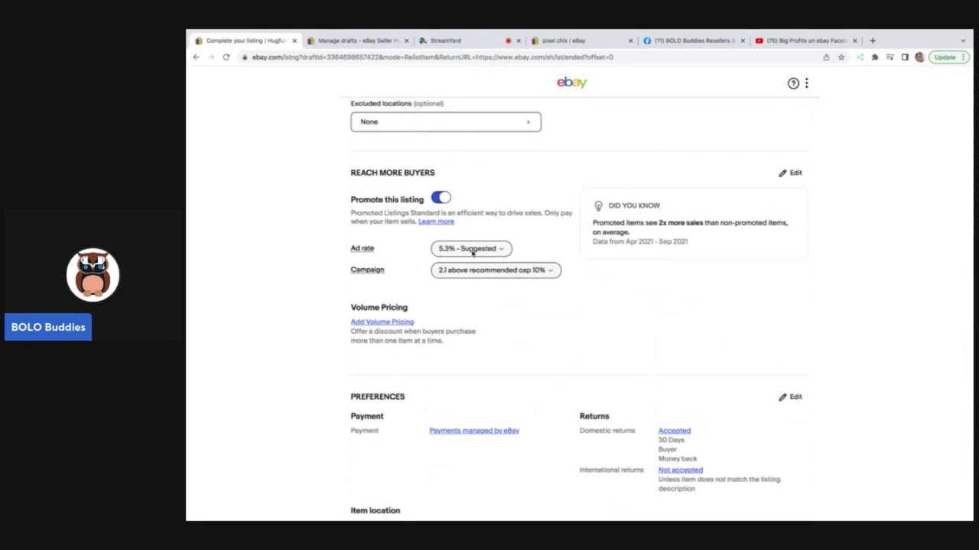
Publish the unicorn plush listing and return to the ended listings page.
scroll(516, 336, down, 5)
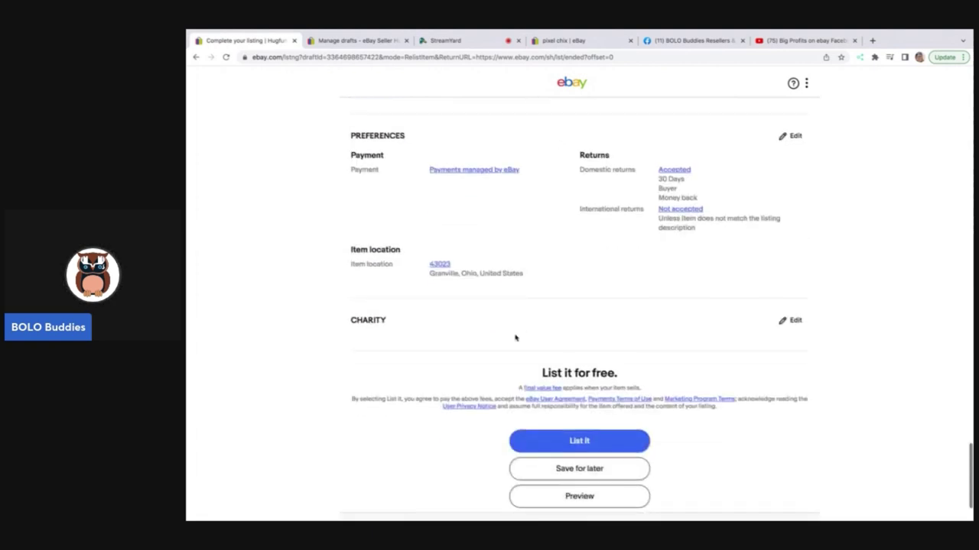
click(555, 441)
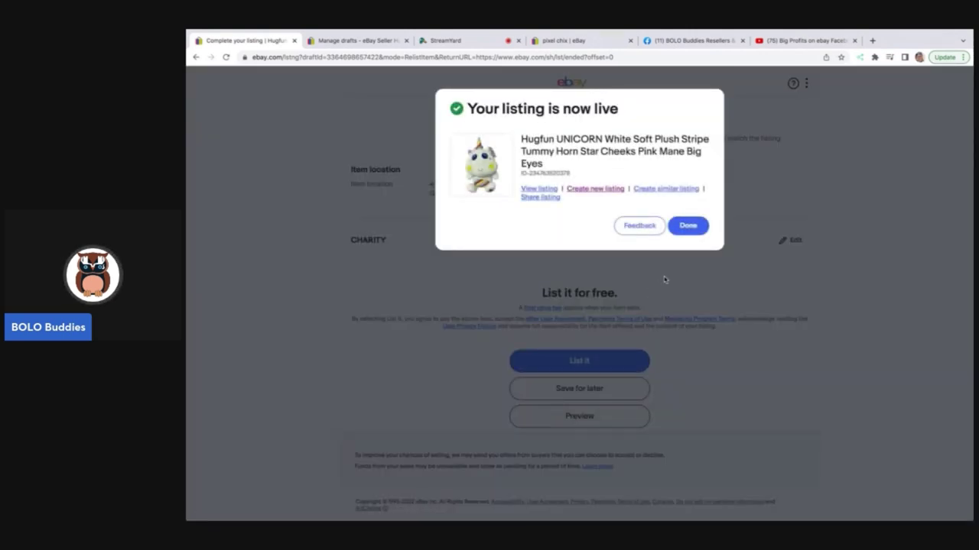
click(687, 226)
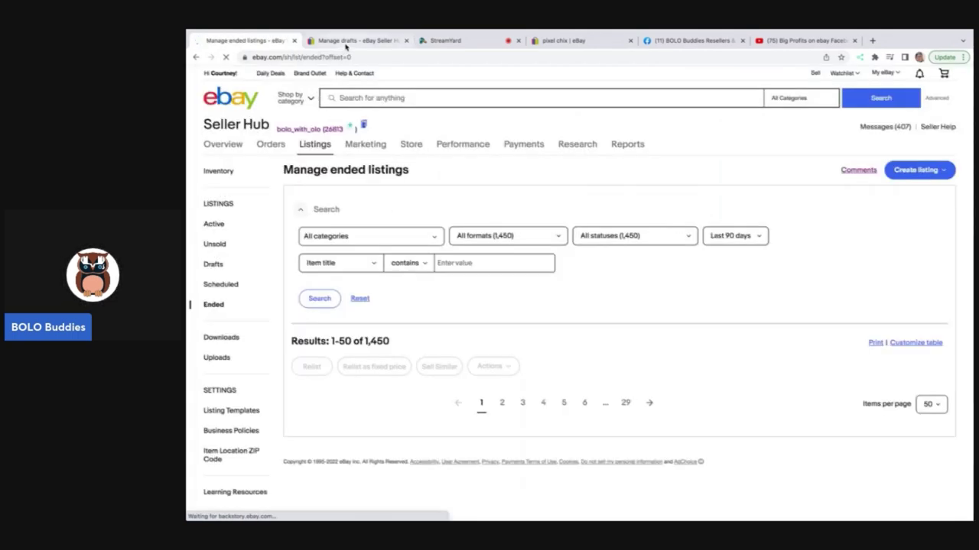
Switch to the drafts page and look through the saved auction drafts with their titles, photos, custom labels and start prices.
click(349, 41)
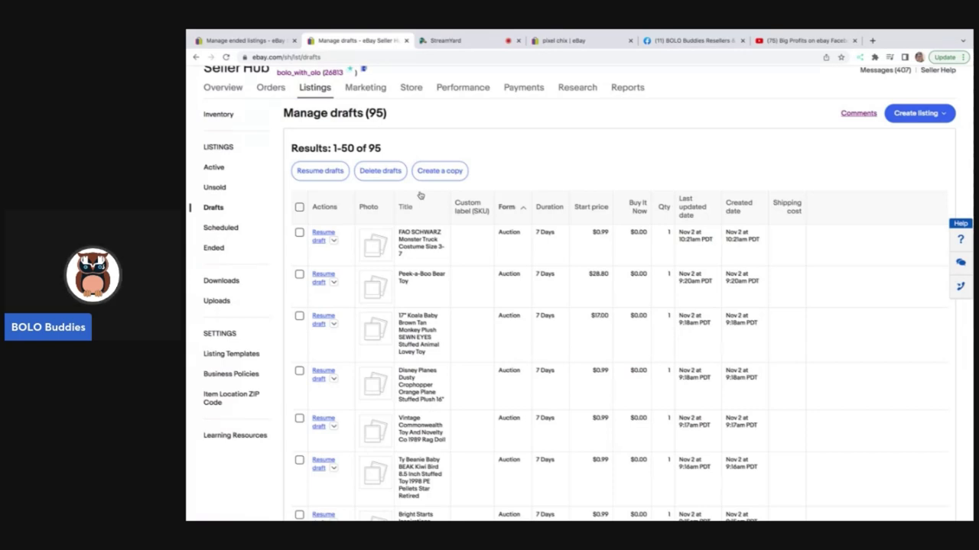
scroll(420, 196, down, 5)
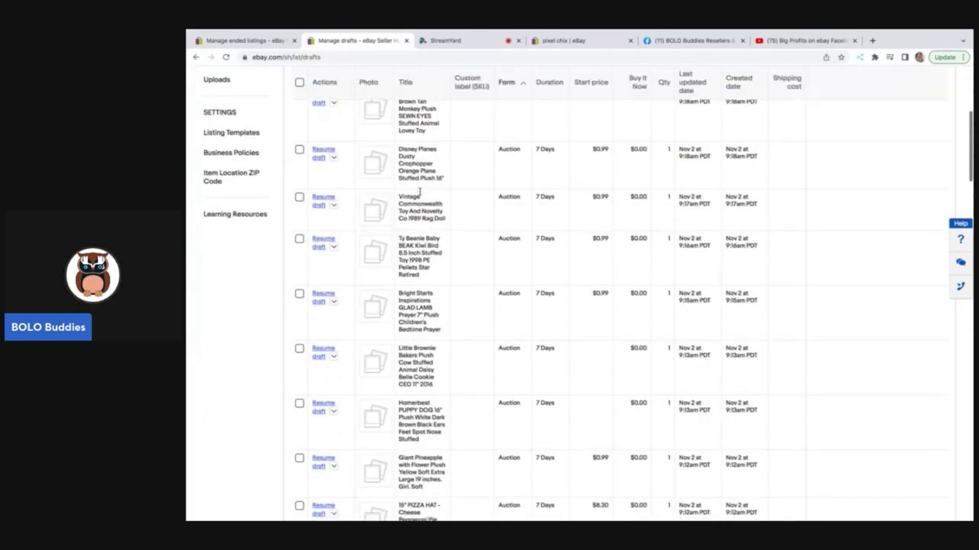
scroll(420, 193, down, 5)
scroll(420, 196, down, 4)
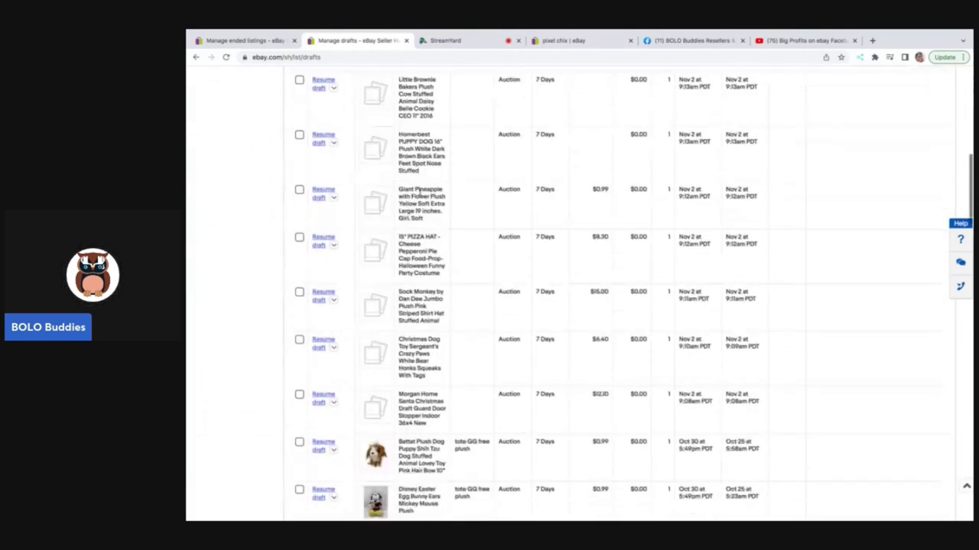
scroll(420, 196, down, 5)
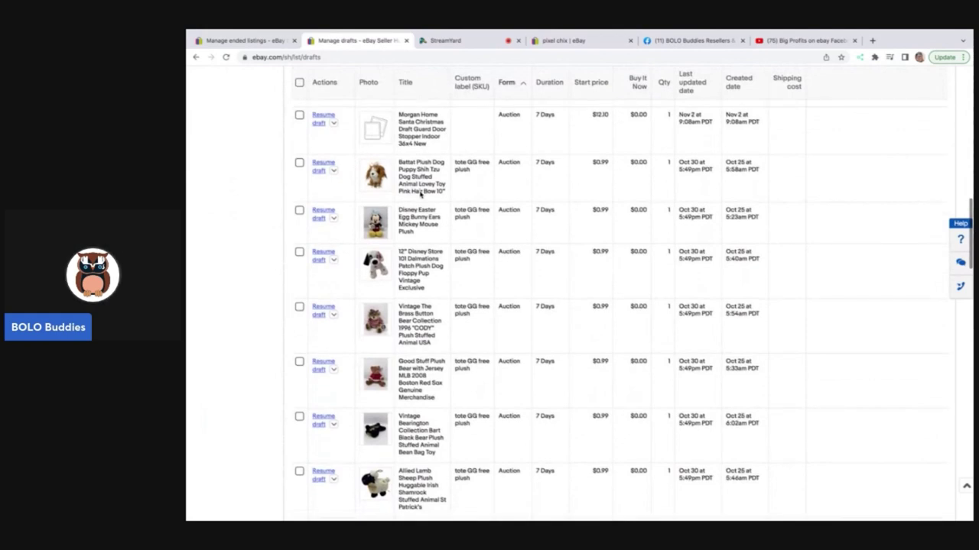
scroll(419, 196, down, 1)
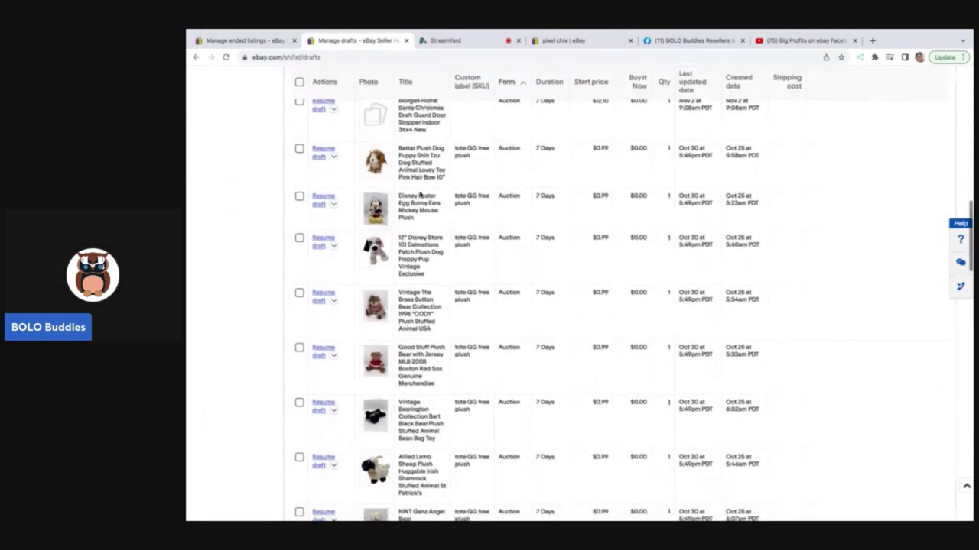
scroll(420, 196, down, 1)
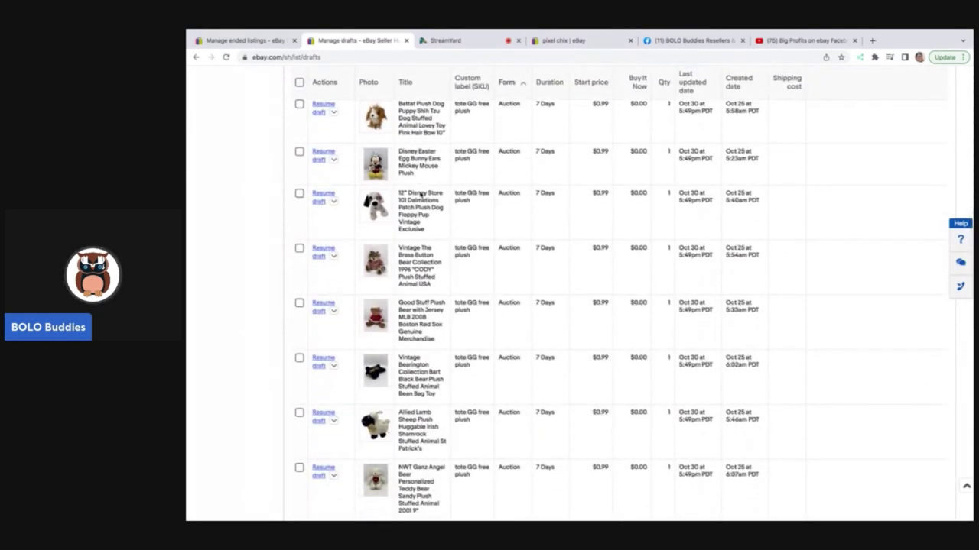
scroll(424, 261, down, 4)
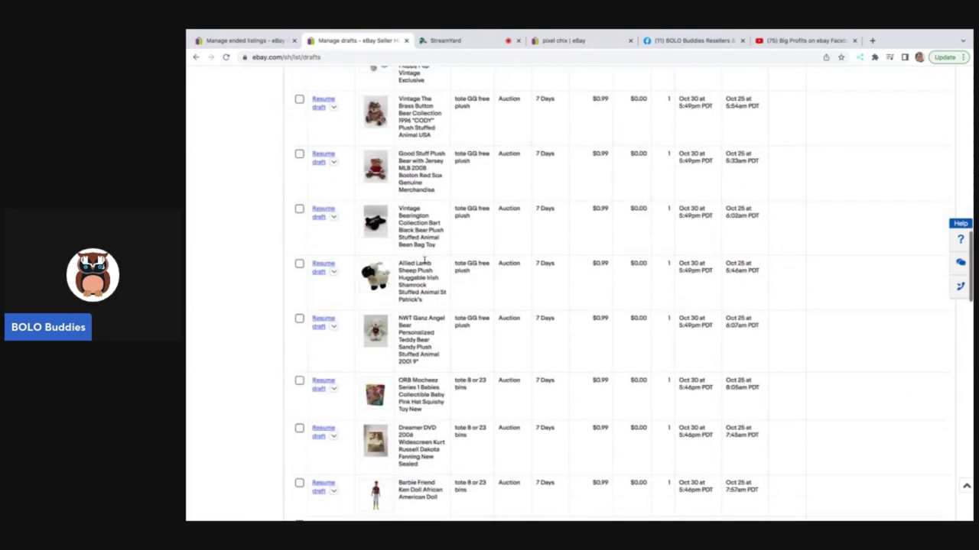
scroll(425, 261, up, 8)
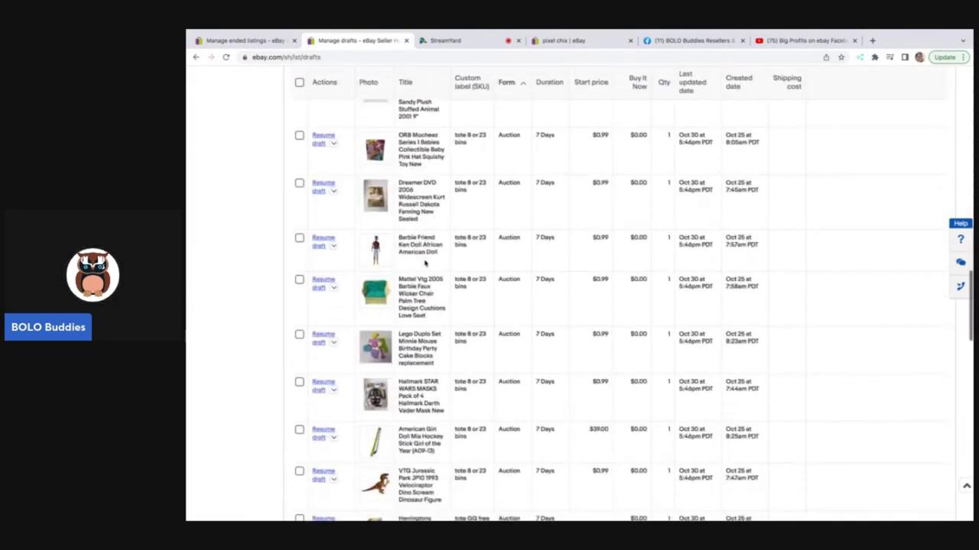
scroll(424, 260, up, 10)
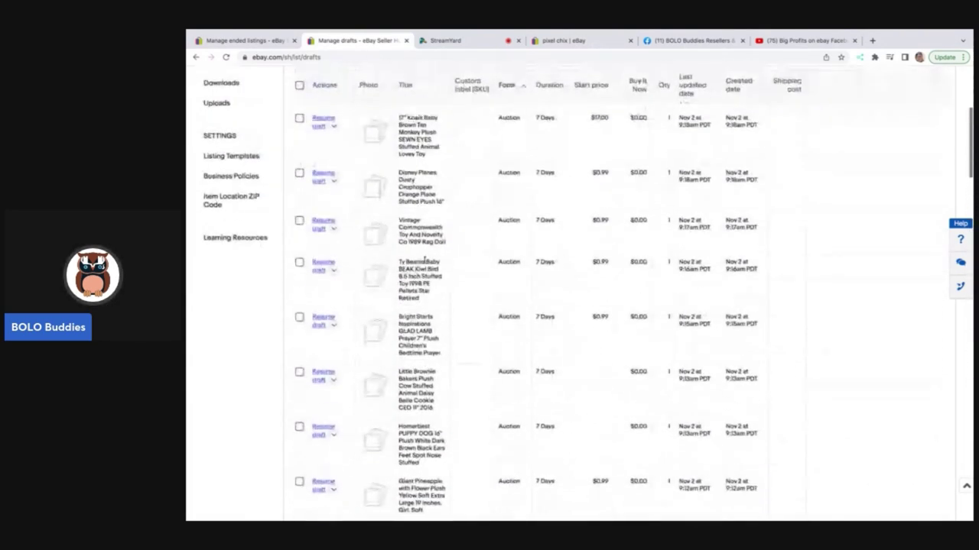
scroll(424, 262, down, 5)
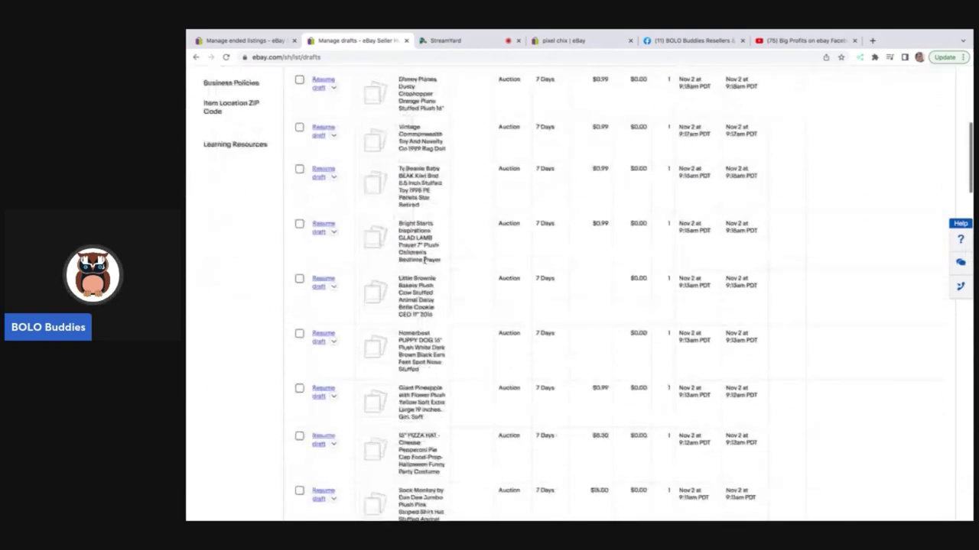
scroll(425, 260, up, 2)
scroll(425, 250, up, 1)
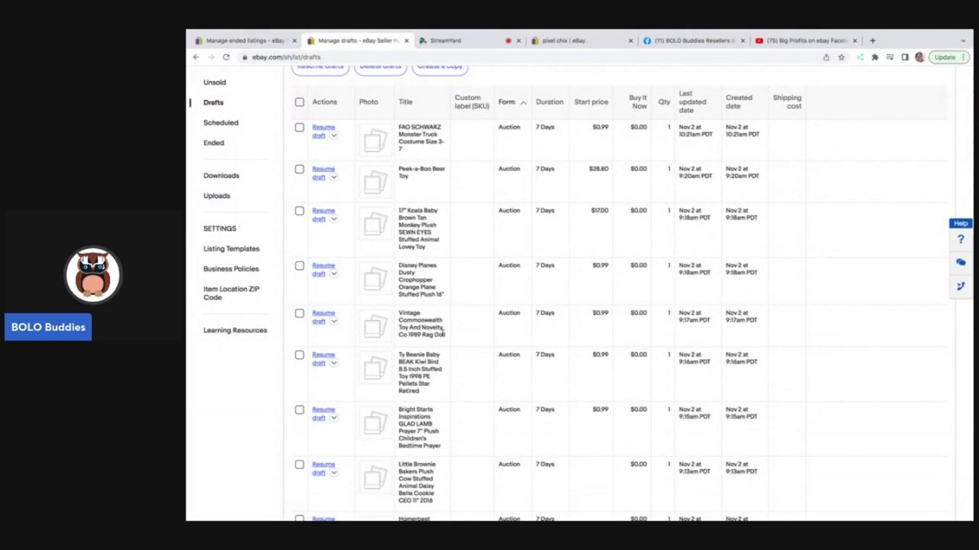
scroll(443, 330, down, 2)
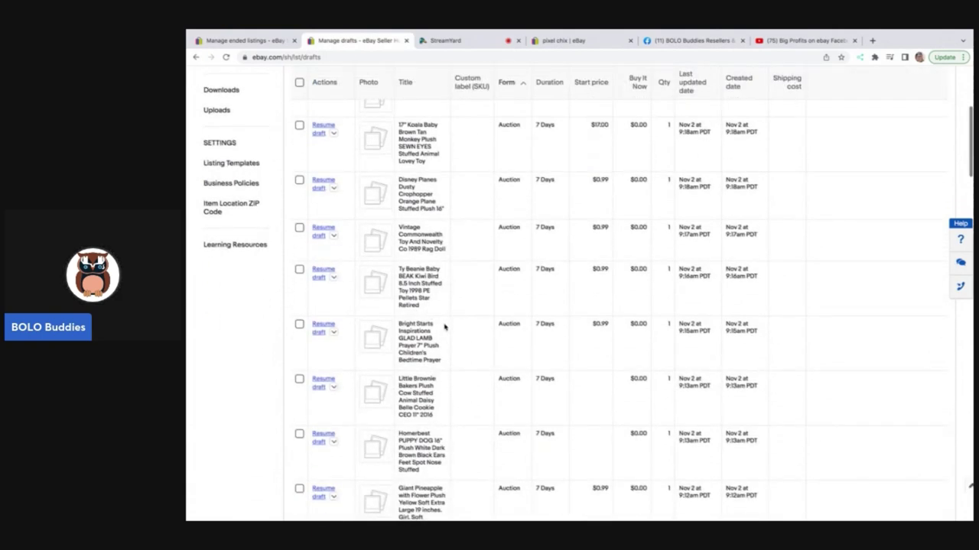
scroll(416, 401, down, 6)
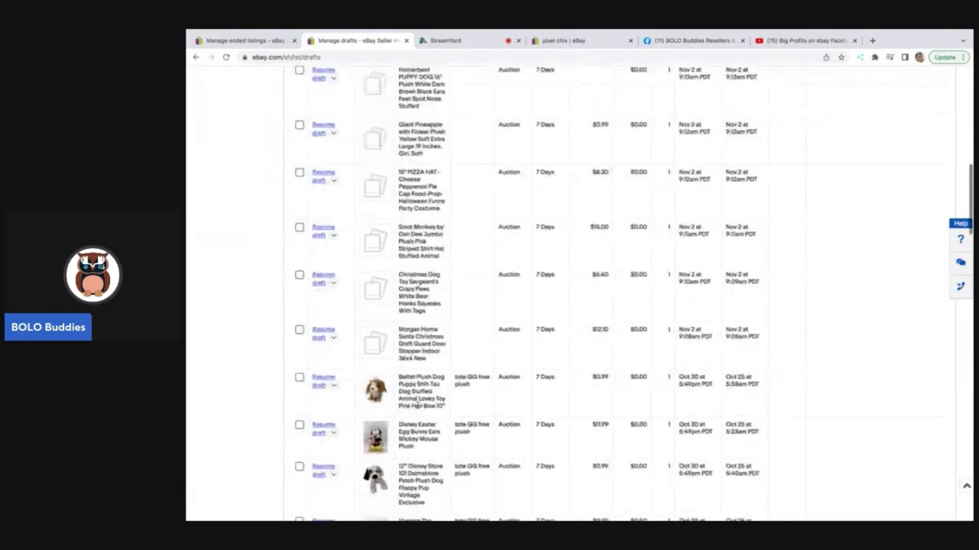
scroll(413, 382, down, 5)
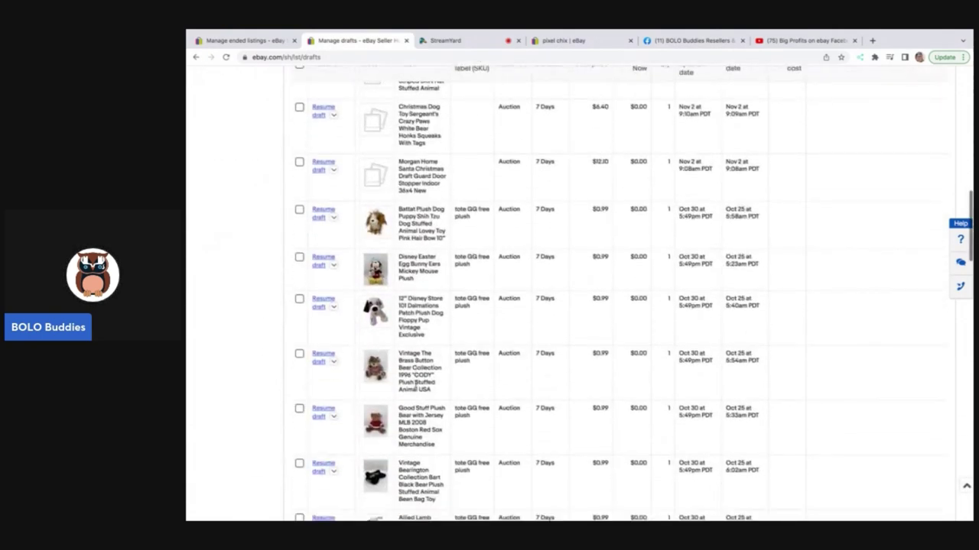
scroll(417, 379, down, 5)
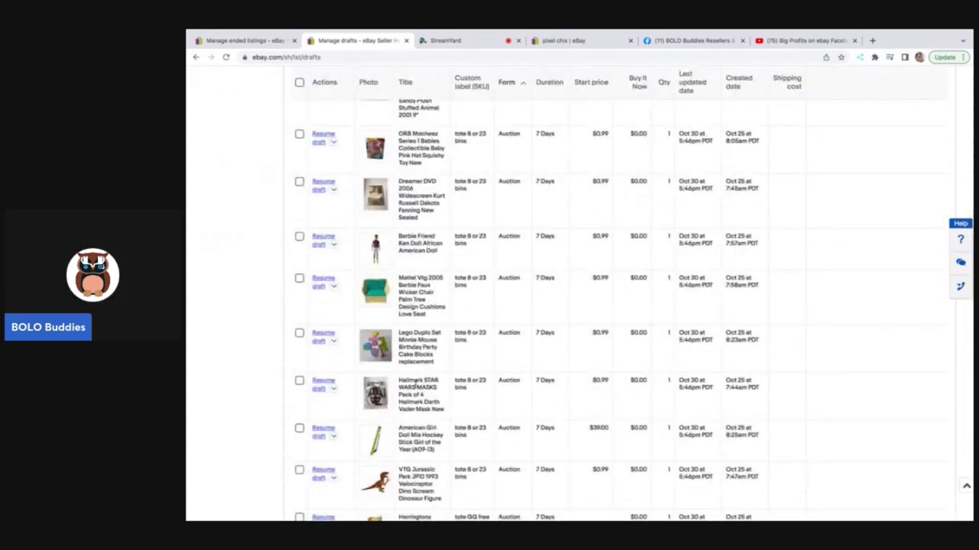
Resume the ORB Mocheez squishy toy draft and remove the extra space between "Hat" and "Squishy" in its item title.
click(321, 137)
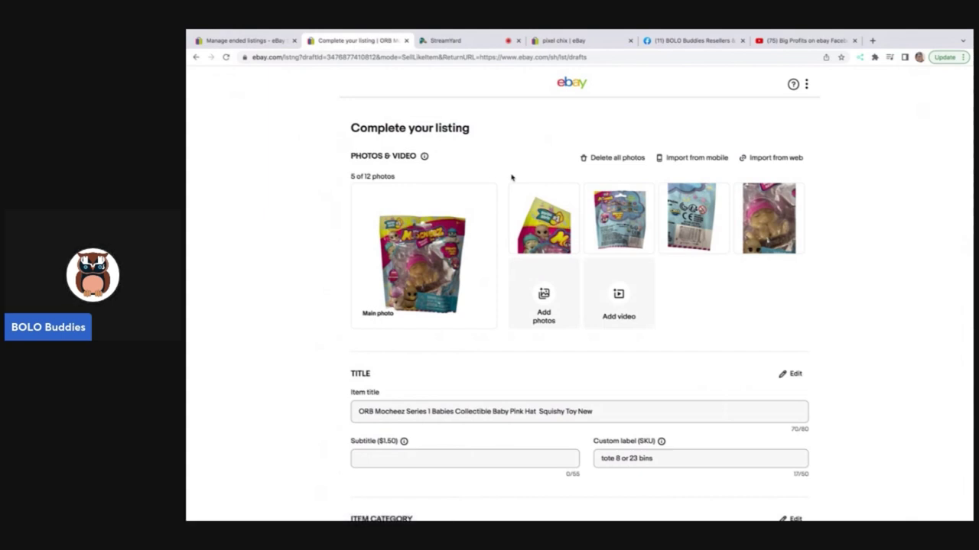
mouse_move(546, 215)
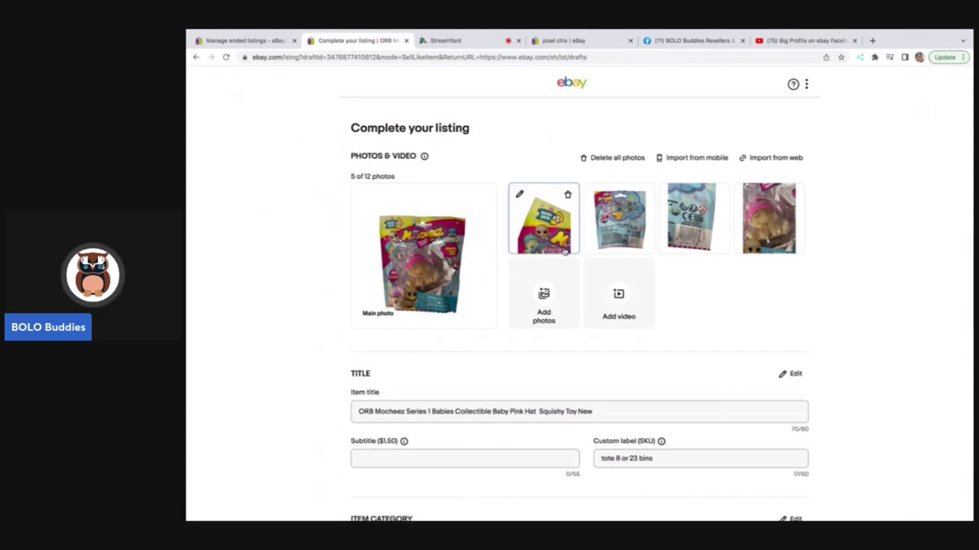
key(ctrl+plus)
key(ctrl+plus)
scroll(564, 251, down, 3)
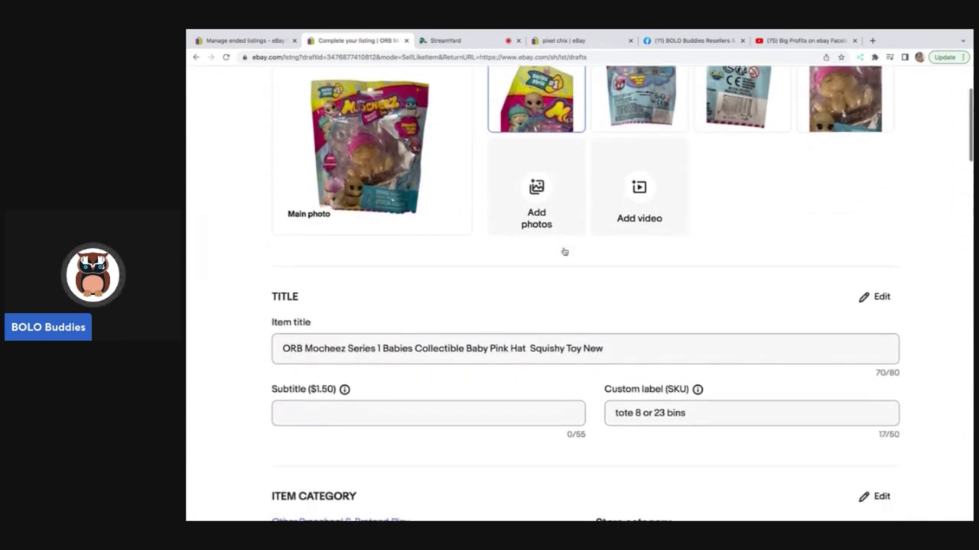
click(529, 349)
key(BackSpace)
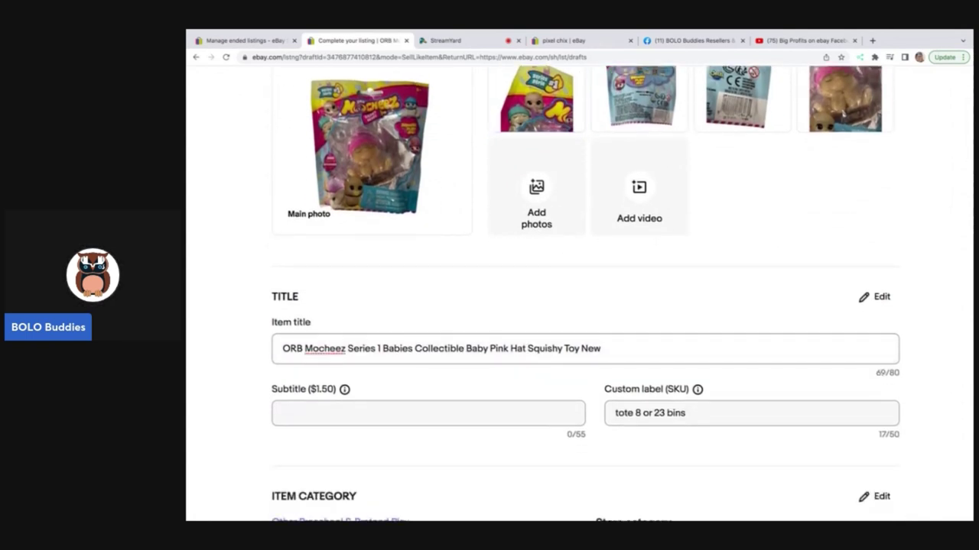
Copy the full ORB Mocheez item title and check the listing's custom label, item category and store category.
triple_click(618, 350)
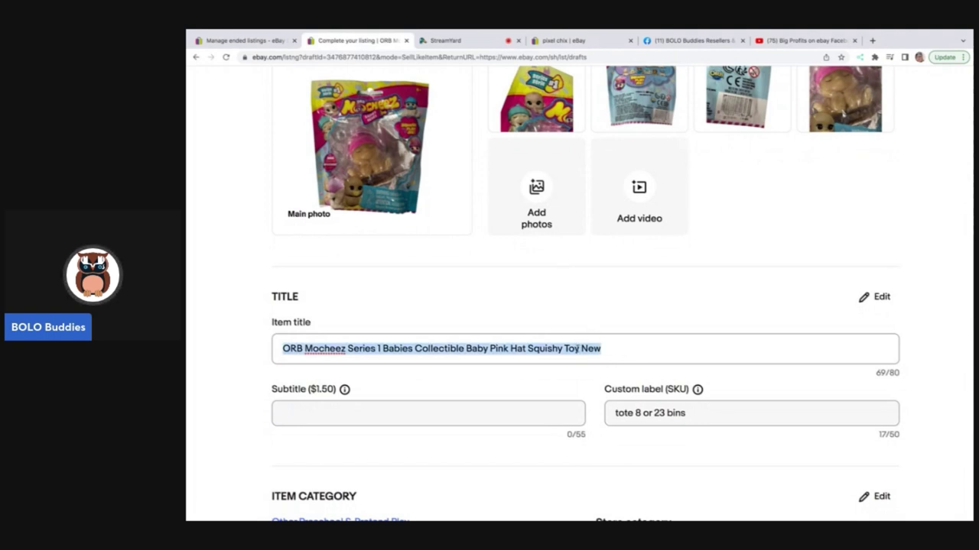
right_click(576, 349)
click(595, 399)
scroll(599, 405, down, 2)
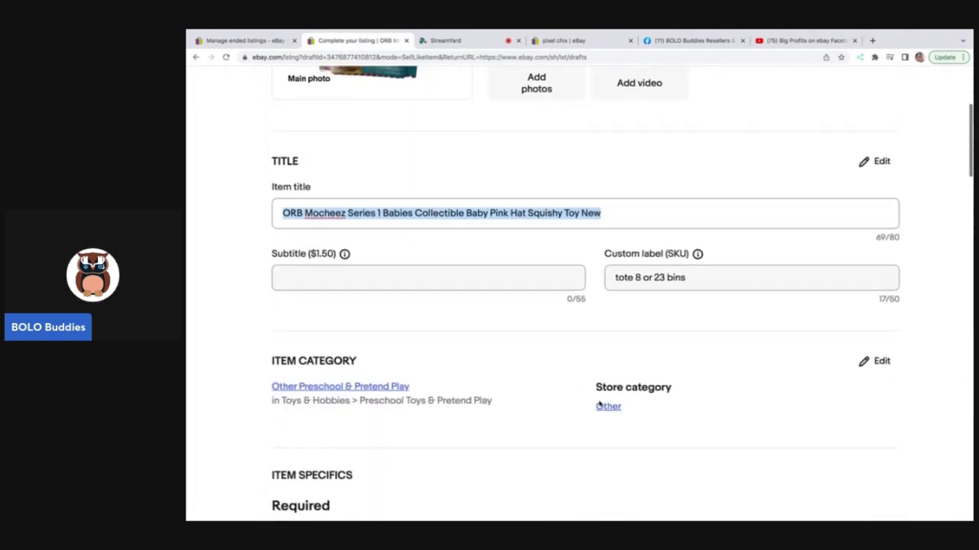
scroll(599, 405, down, 1)
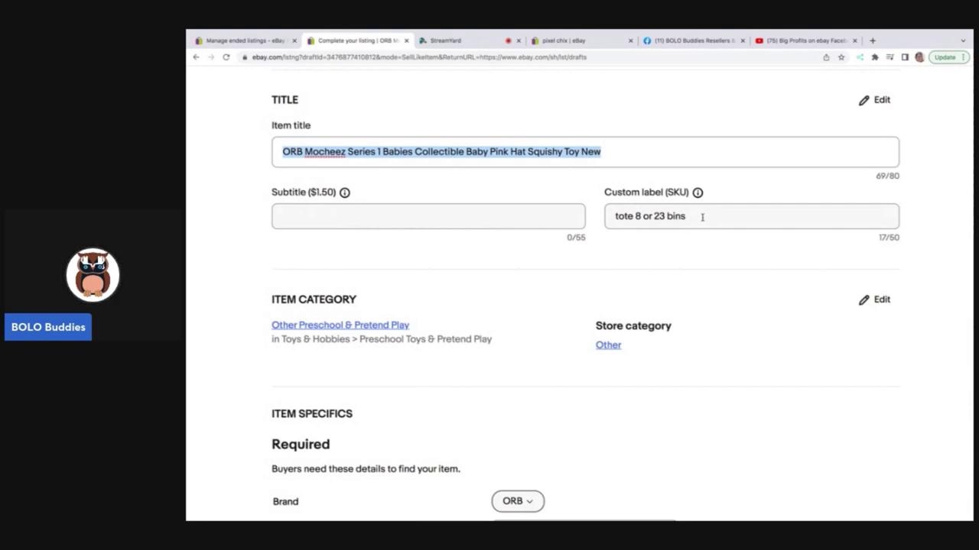
scroll(680, 259, down, 2)
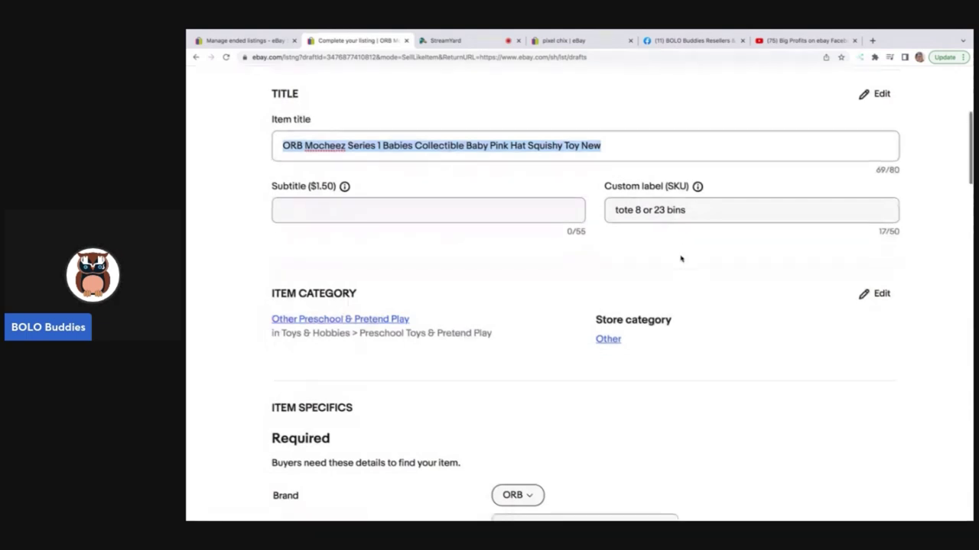
Set the listing's first store category to Toys and its second store category to First Class.
click(608, 294)
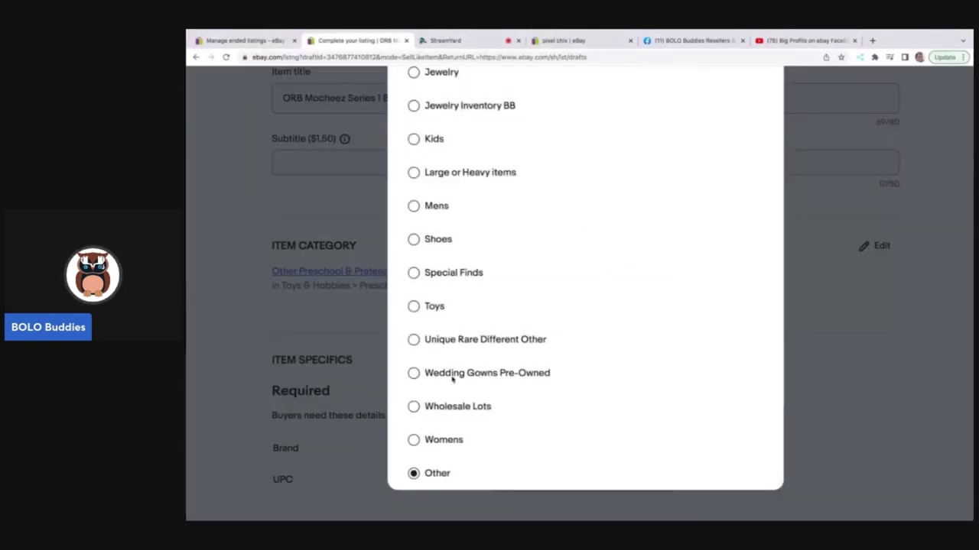
click(415, 307)
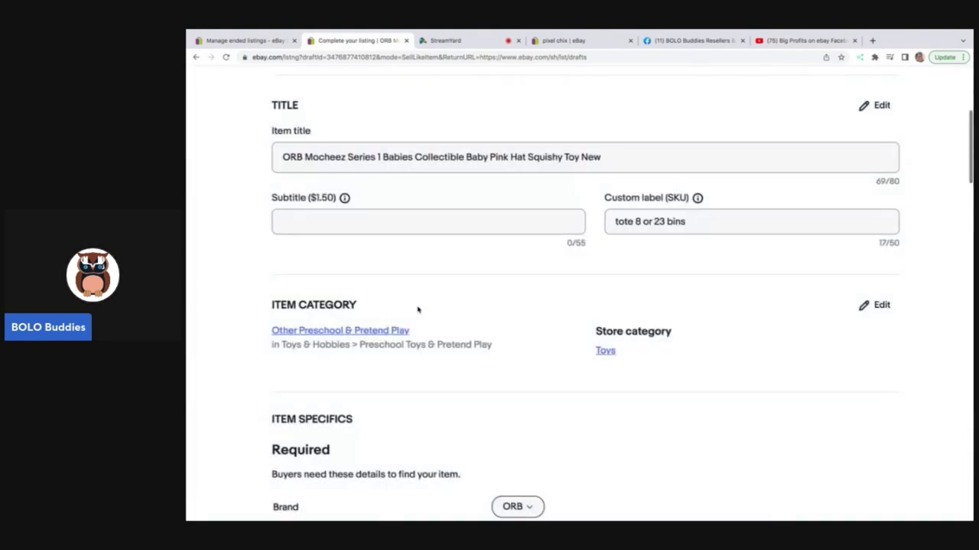
click(879, 305)
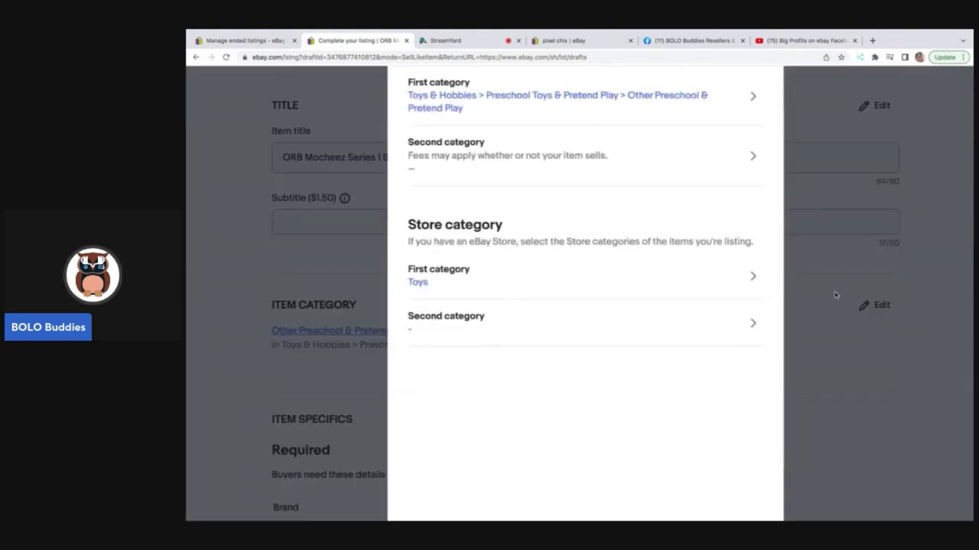
click(455, 330)
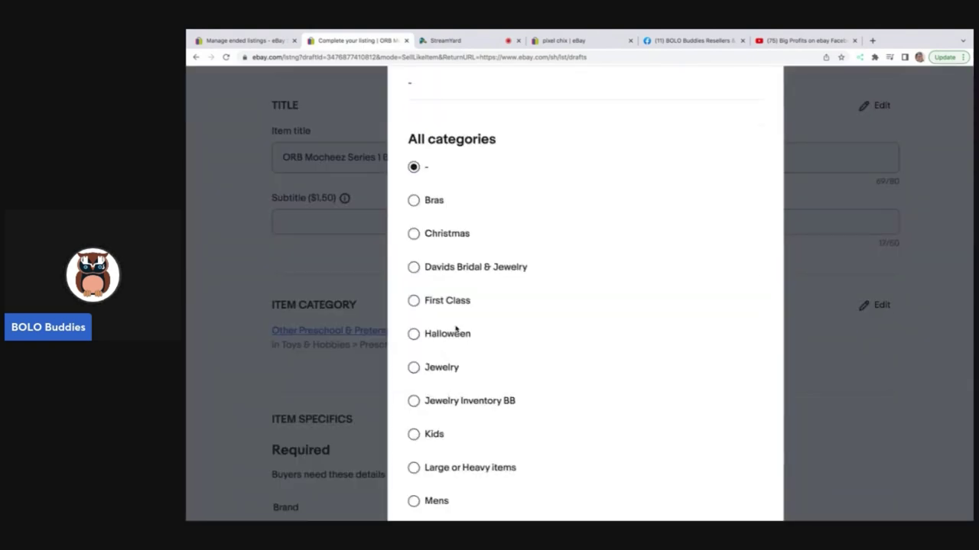
click(414, 302)
scroll(767, 140, up, 2)
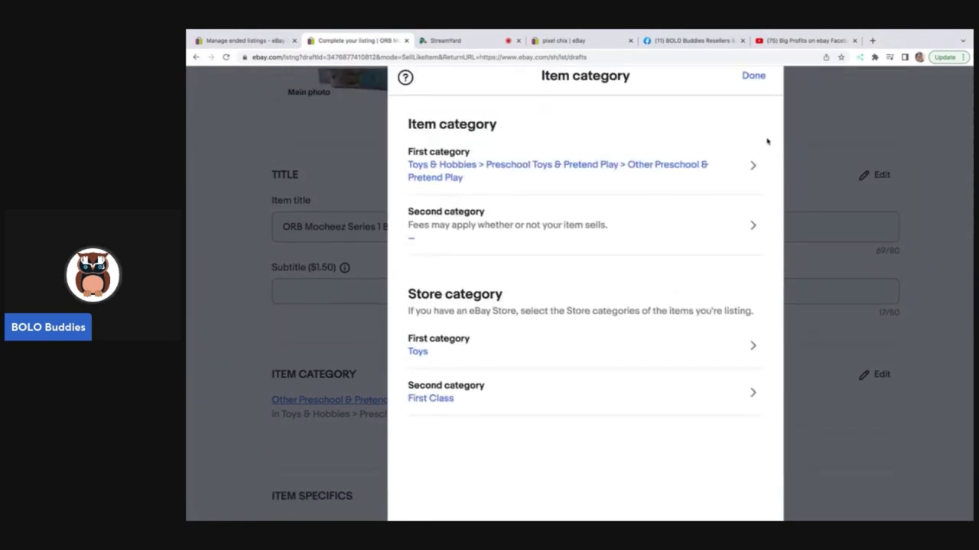
click(754, 74)
scroll(738, 260, down, 2)
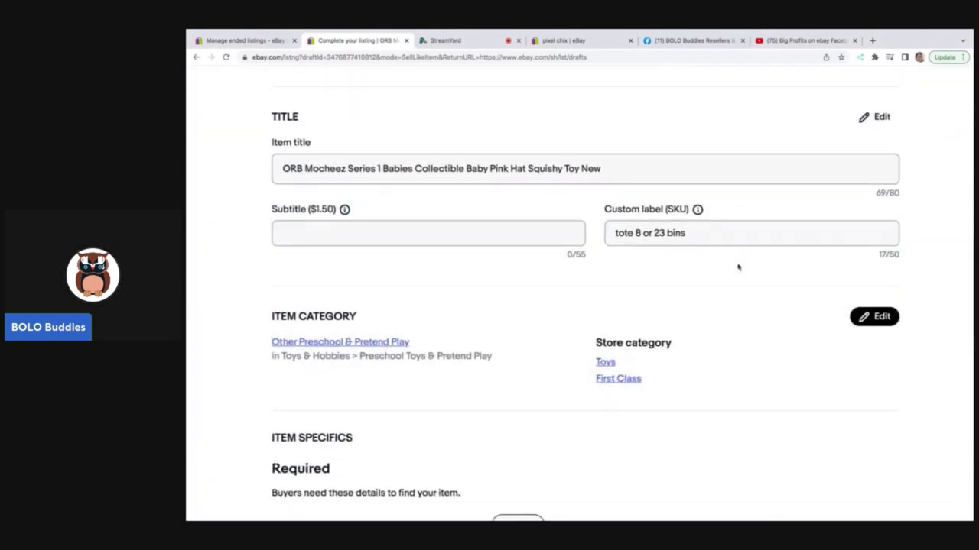
Replace the UPC in the required item specifics with "does not apply" and dismiss the UPC match lookup.
scroll(680, 301, down, 2)
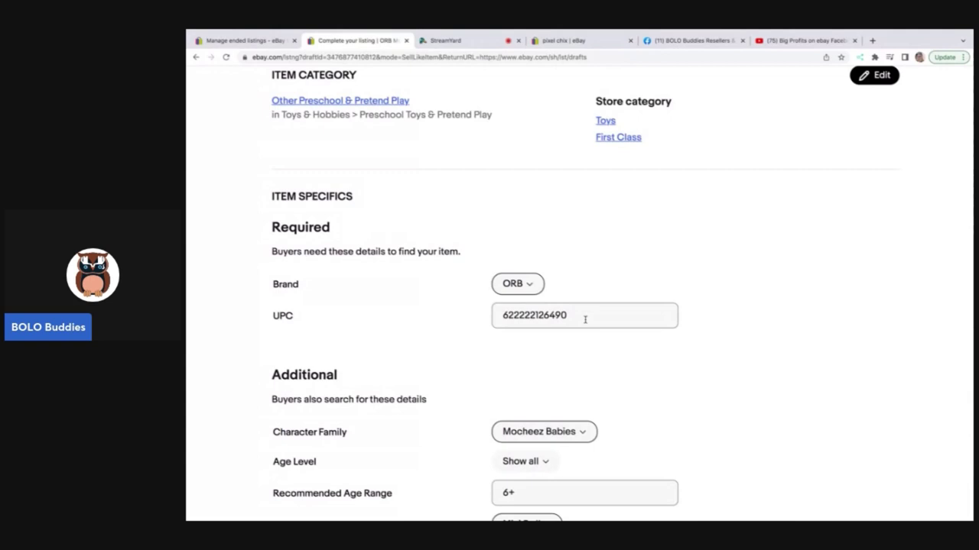
drag(585, 320, 471, 312)
text(does not ap)
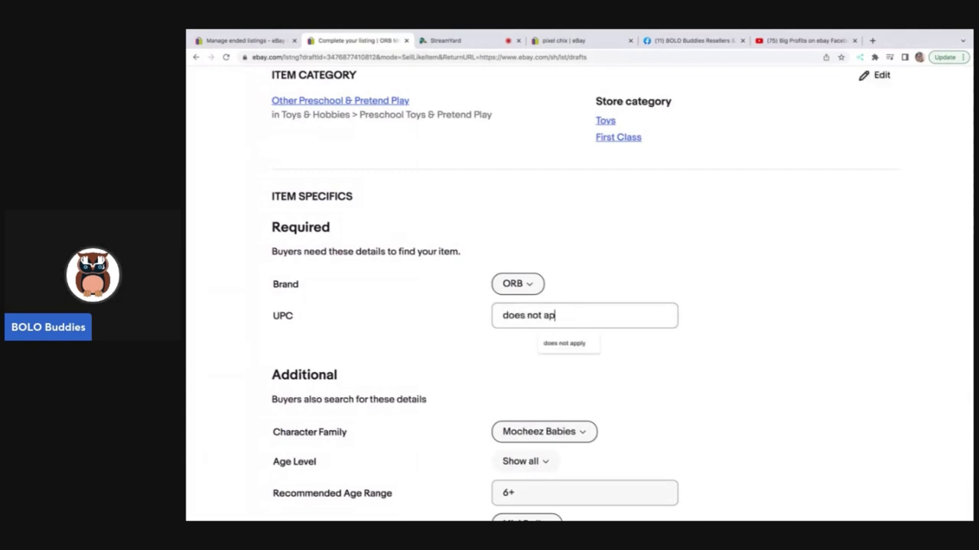
text(ply)
click(590, 356)
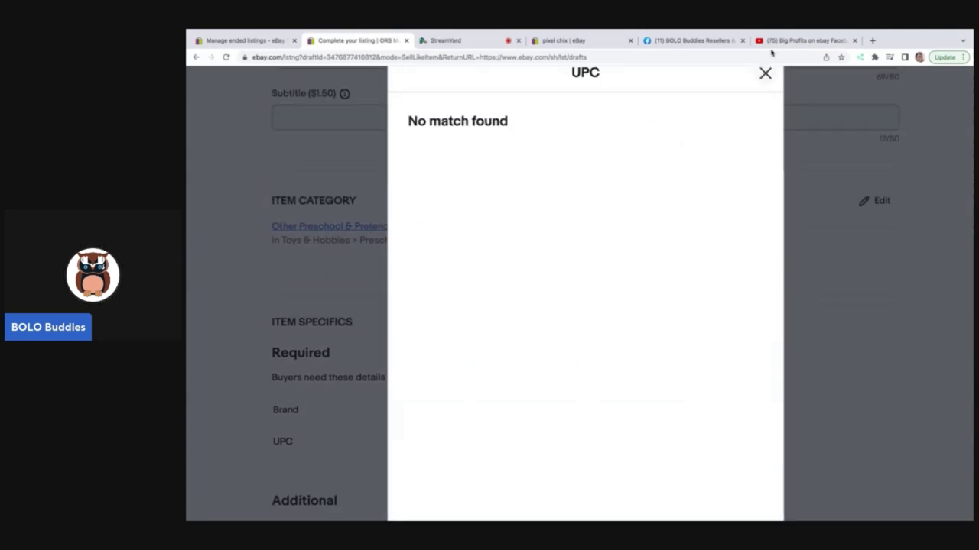
click(765, 73)
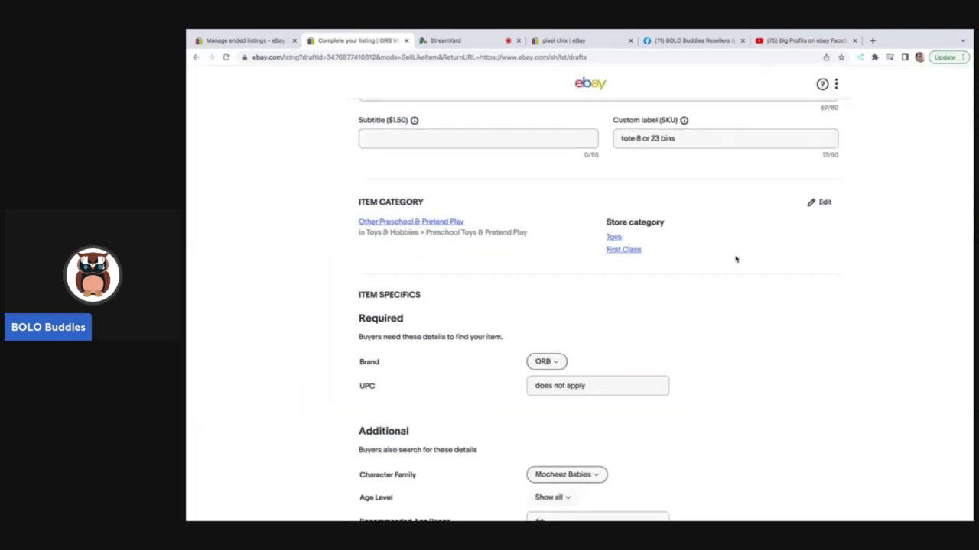
Clear the Recommended Age Range value in the additional item specifics.
scroll(735, 259, down, 5)
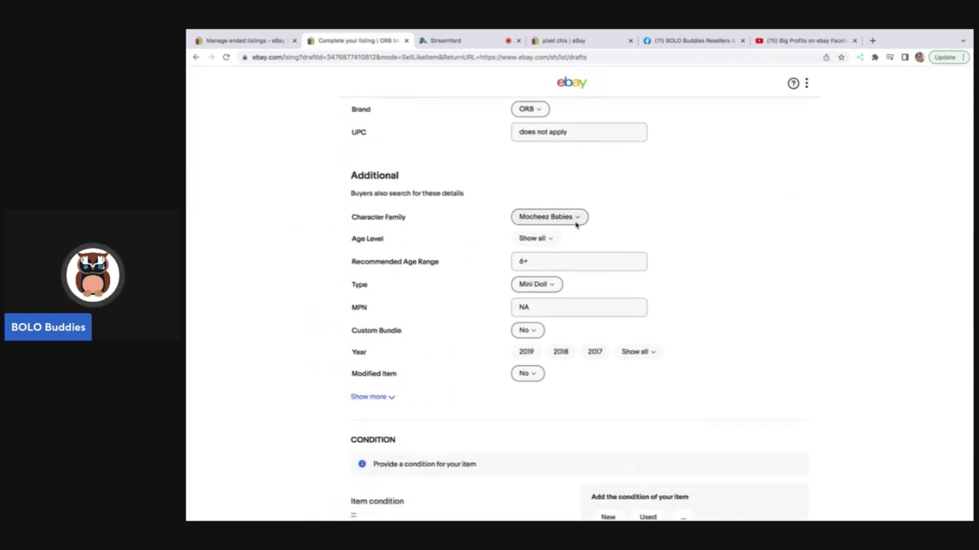
click(537, 266)
key(BackSpace)
key(BackSpace)
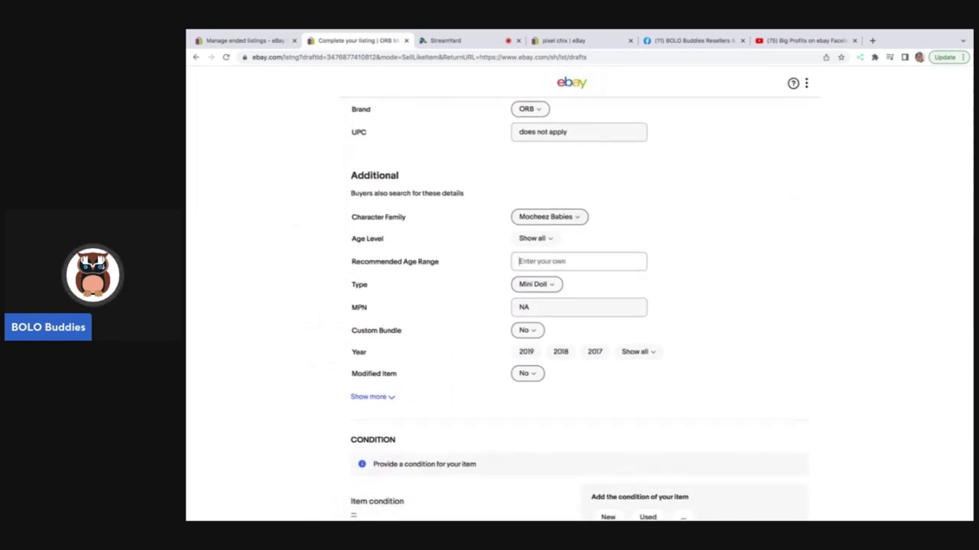
click(717, 285)
Set the item condition to New and remove the period at the end of the description text.
scroll(673, 300, down, 3)
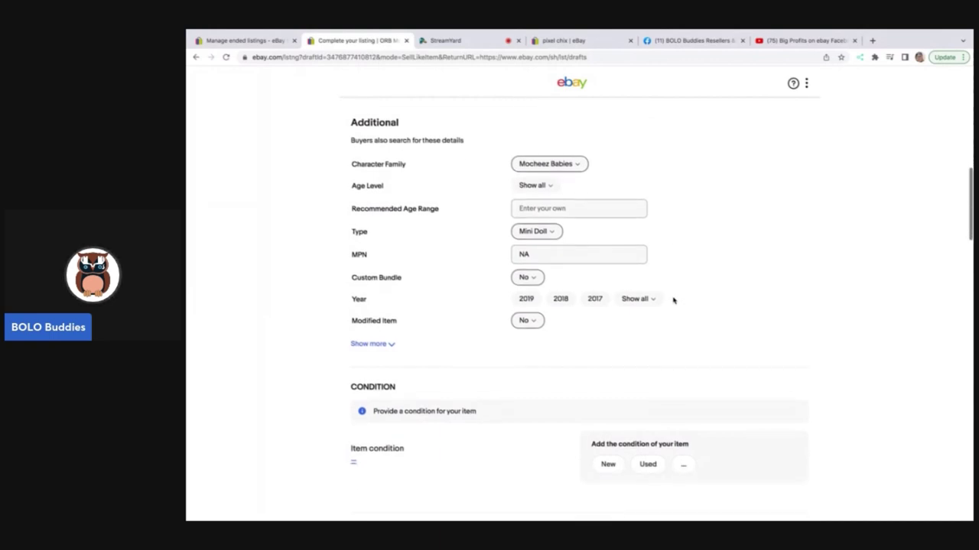
click(612, 394)
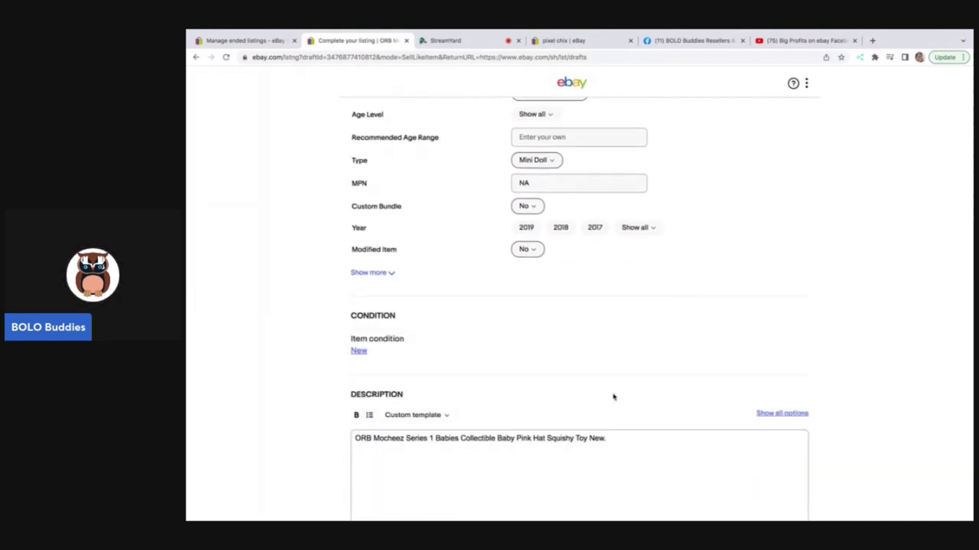
scroll(611, 395, down, 2)
click(612, 368)
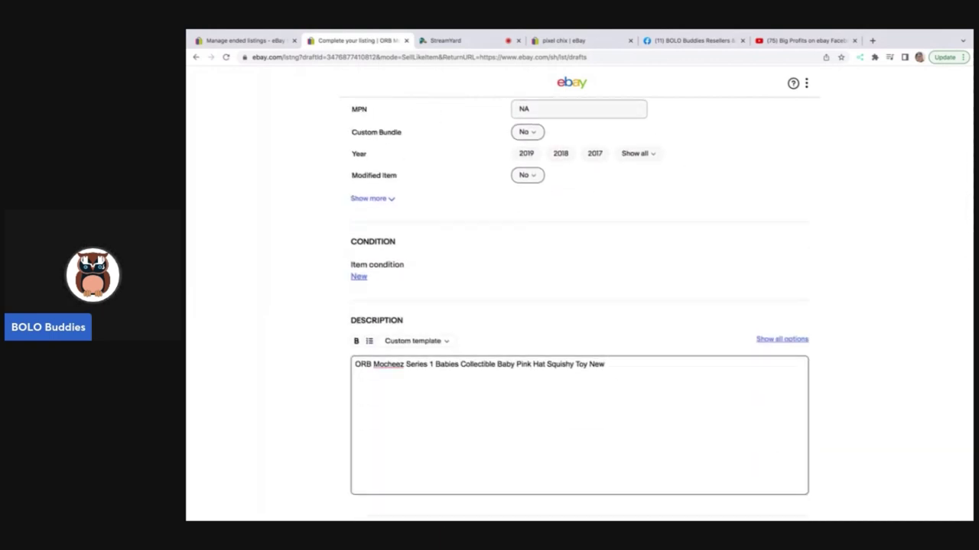
scroll(623, 314, down, 2)
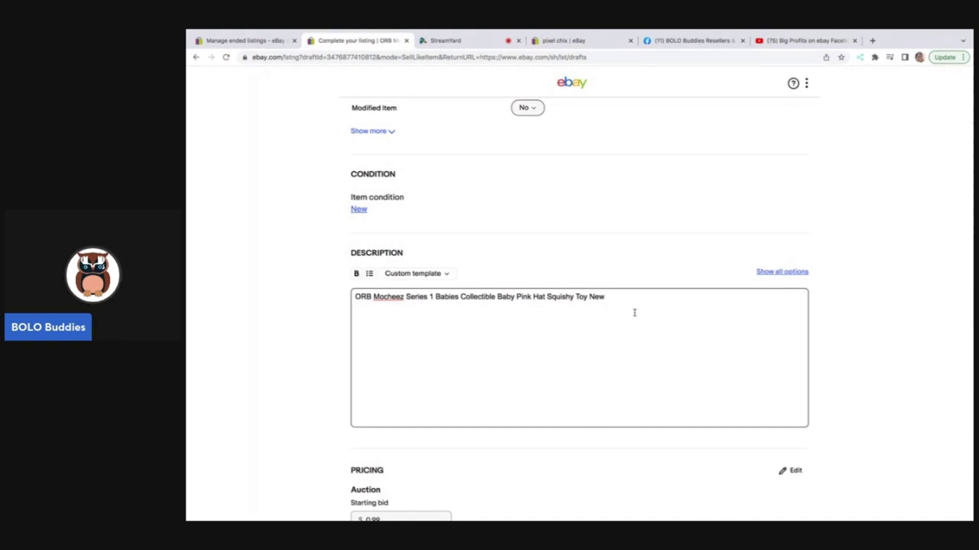
Switch the pricing format from Auction to Buy It Now and set the price to $12.
scroll(624, 303, down, 4)
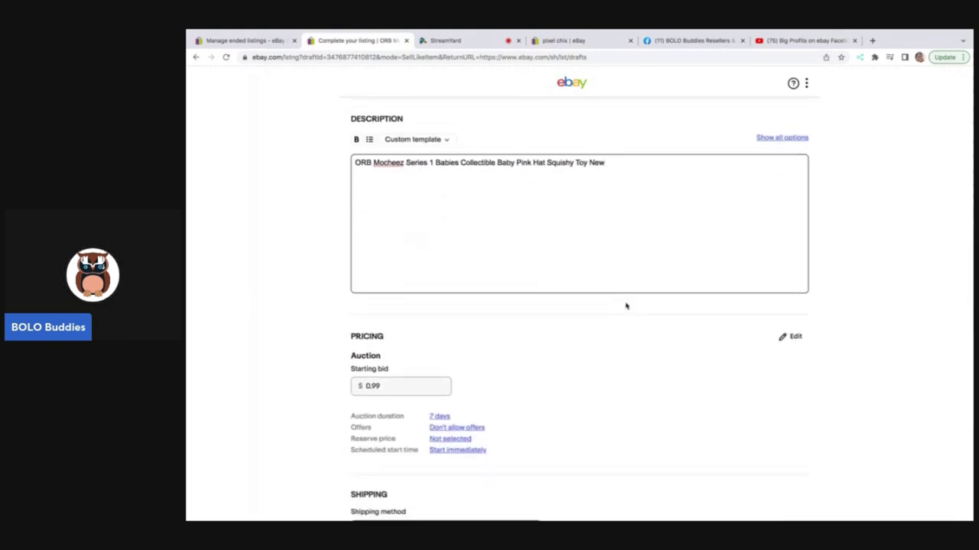
scroll(626, 305, down, 1)
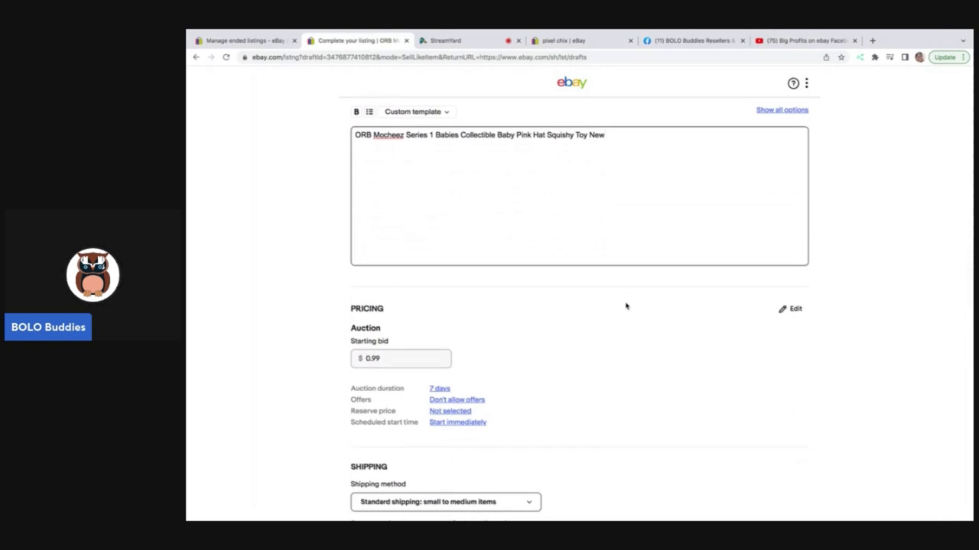
click(793, 309)
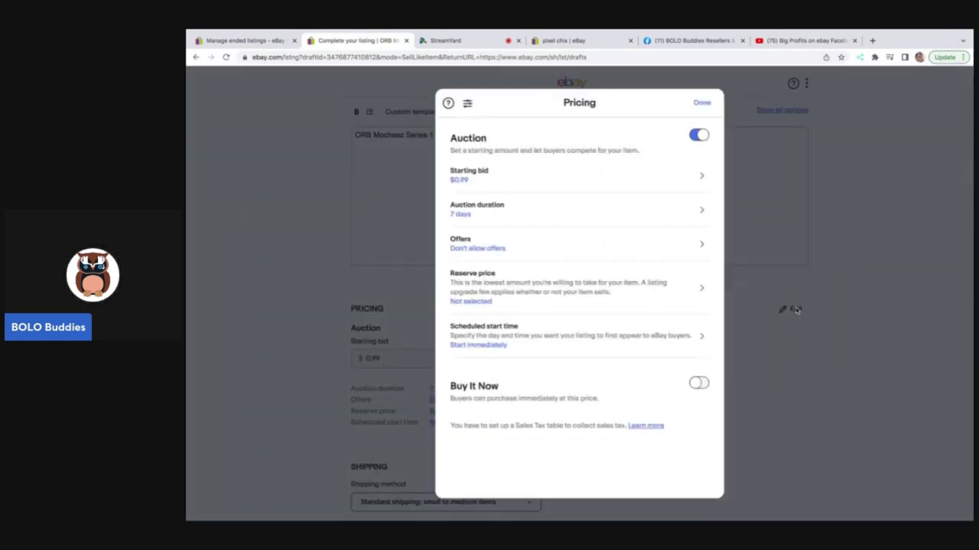
click(699, 136)
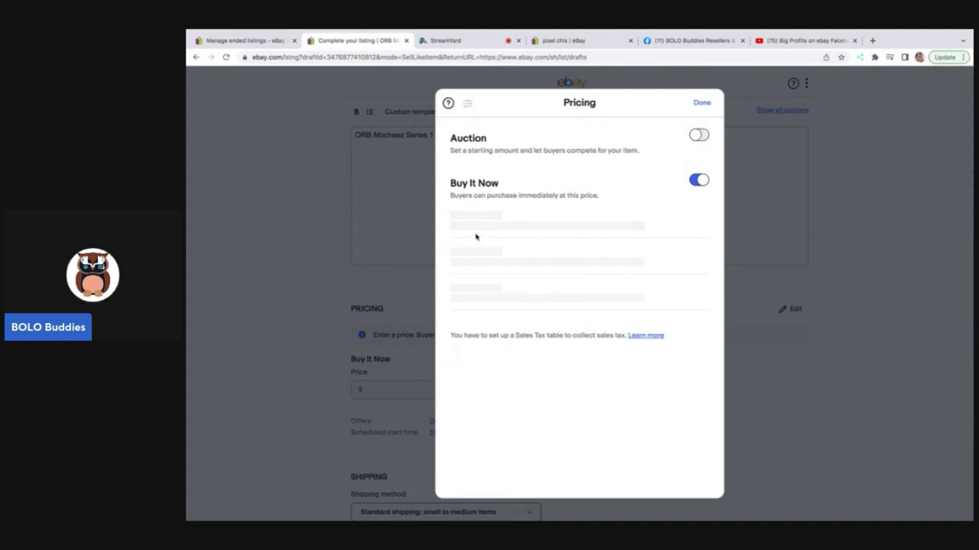
click(460, 264)
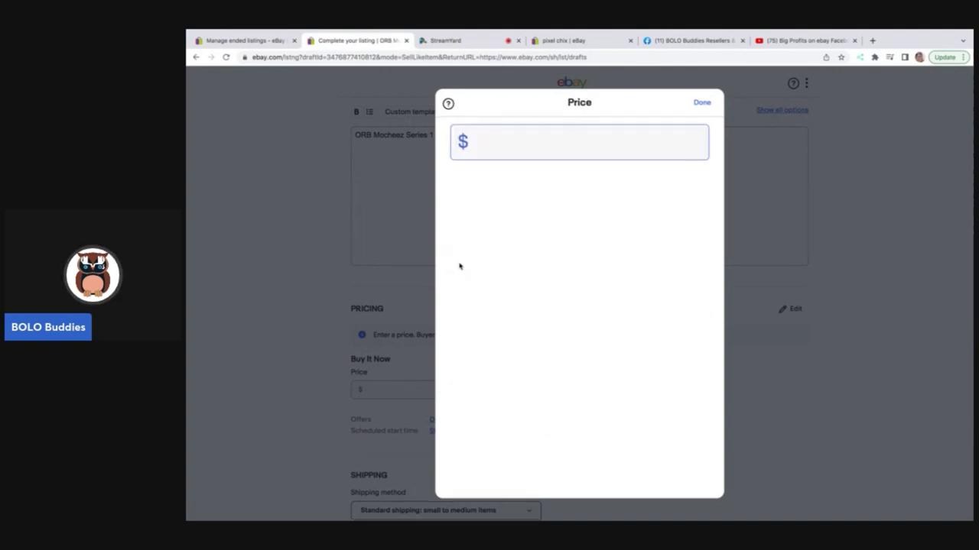
text(12)
click(702, 102)
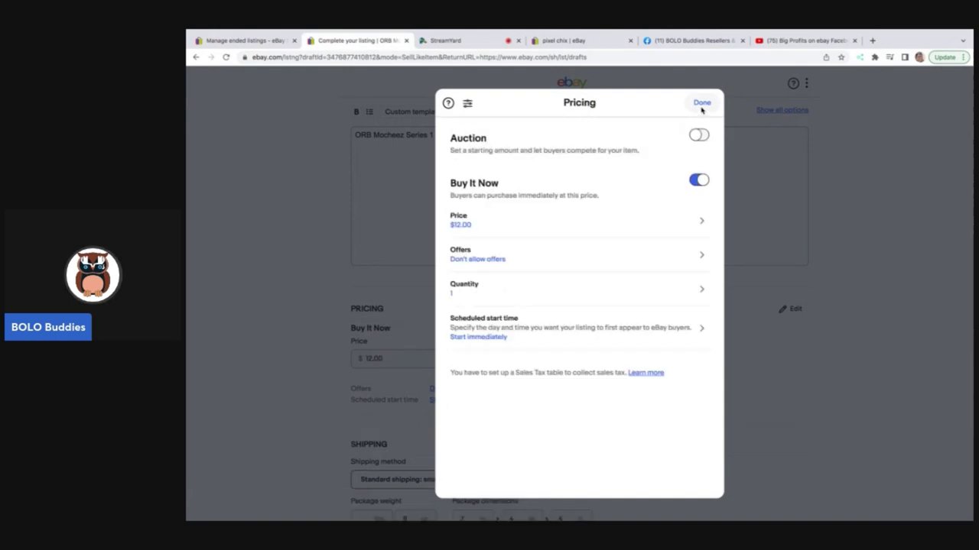
Allow buyer offers on the listing and save the pricing options.
click(487, 257)
click(454, 160)
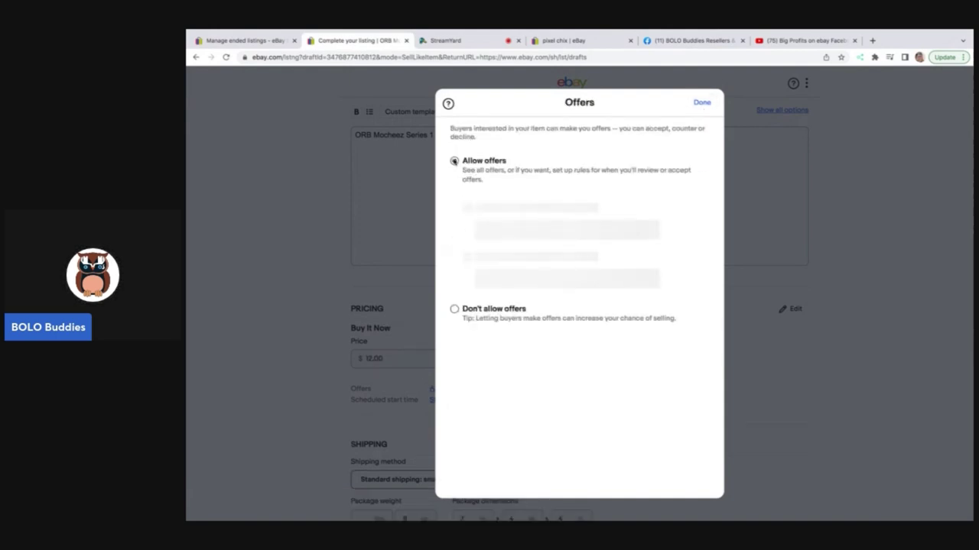
click(701, 103)
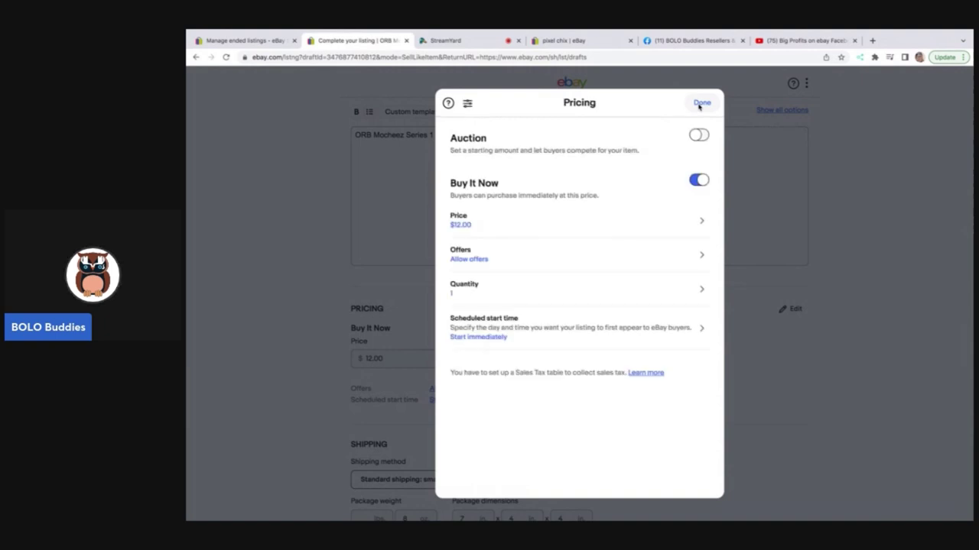
click(701, 104)
scroll(561, 302, down, 3)
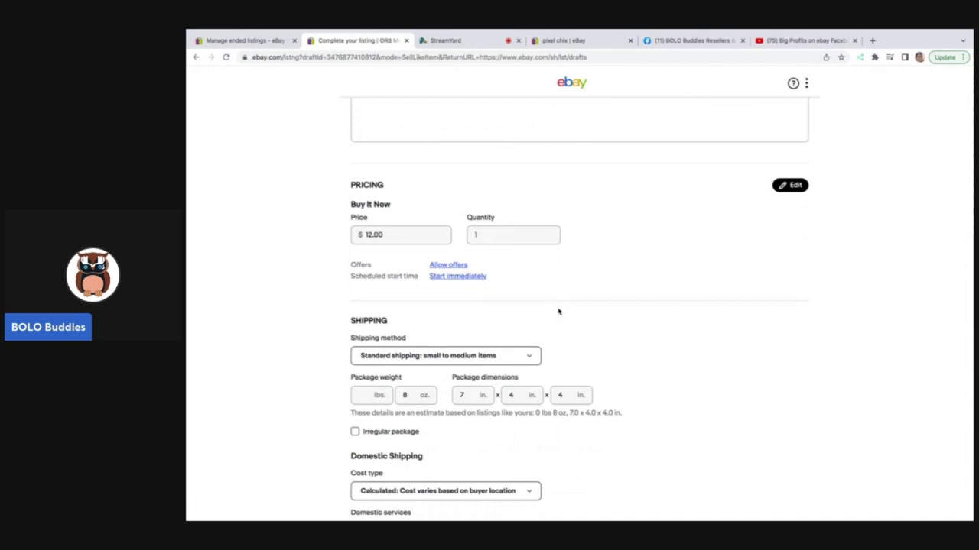
Switch the pricing format back to Auction and turn off Buy It Now.
click(781, 186)
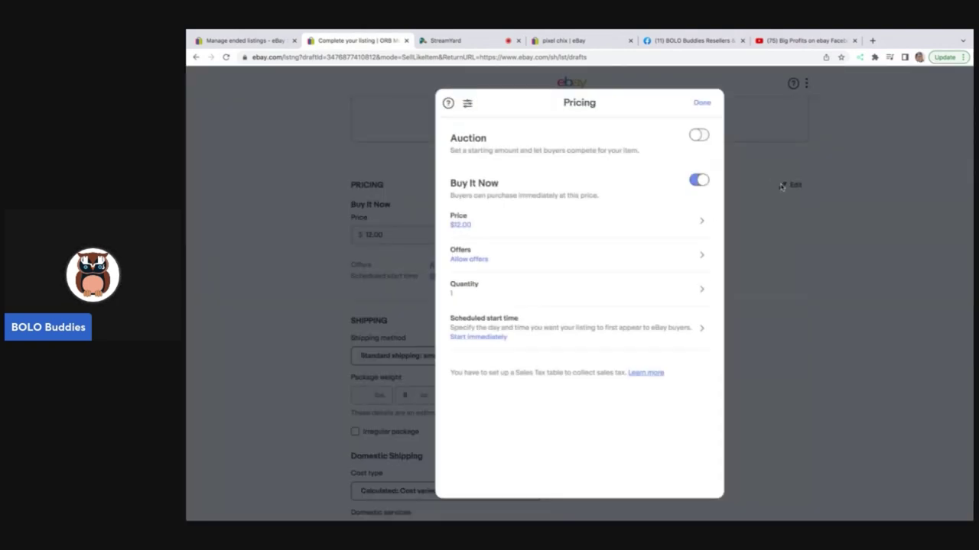
click(698, 135)
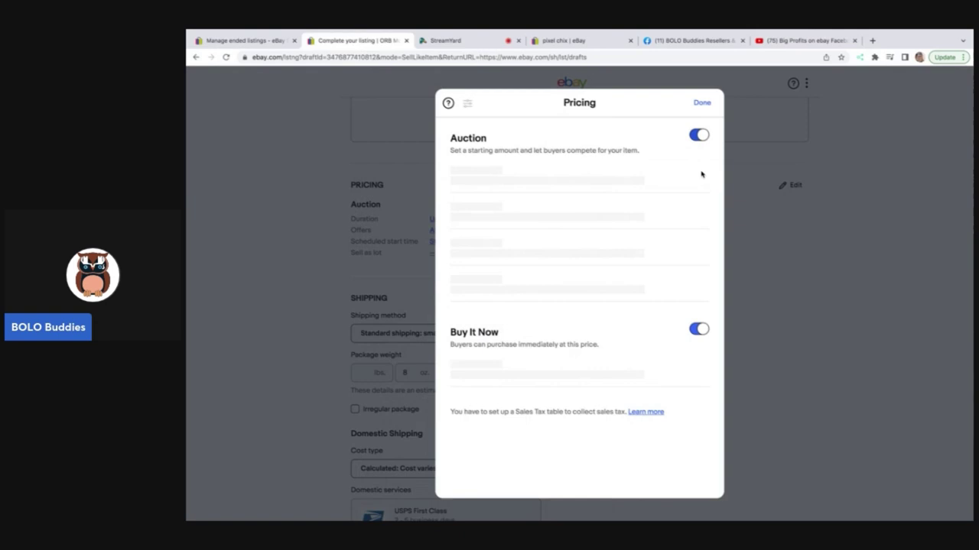
click(699, 330)
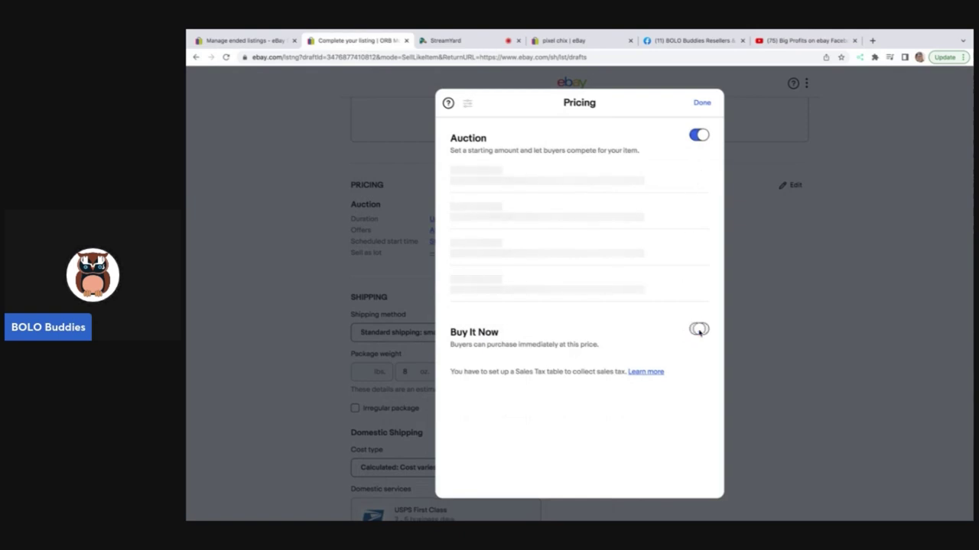
click(702, 103)
scroll(472, 219, up, 3)
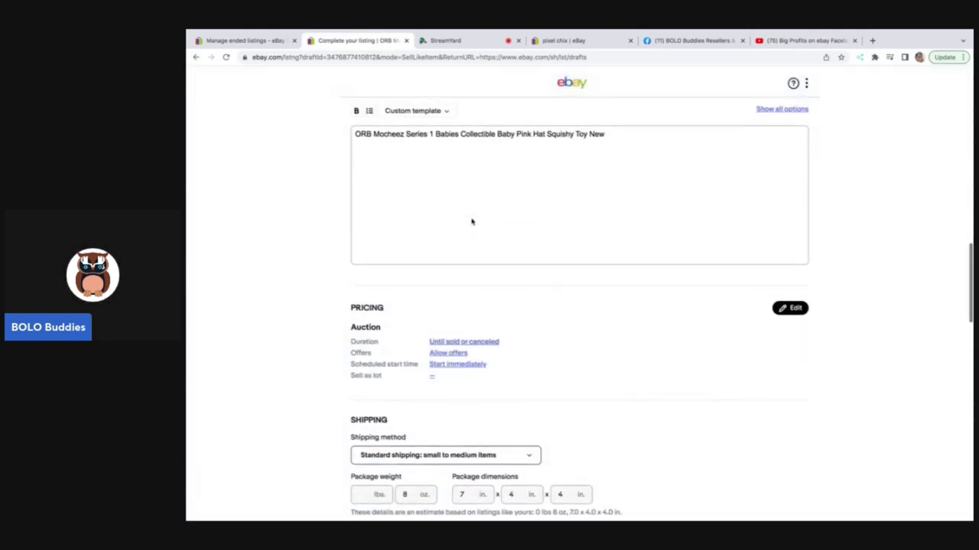
Set the auction's starting bid to $9.99.
scroll(471, 219, down, 3)
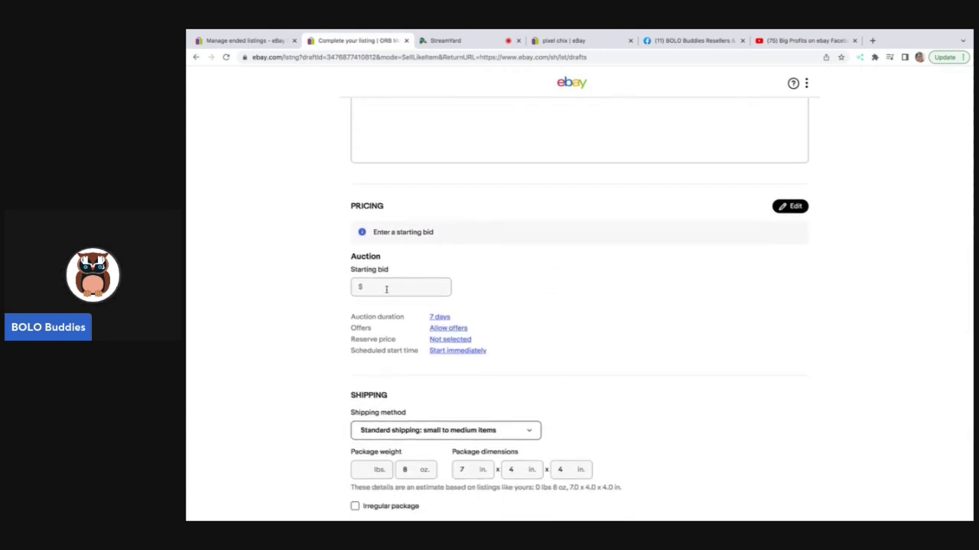
click(386, 289)
text(9.99)
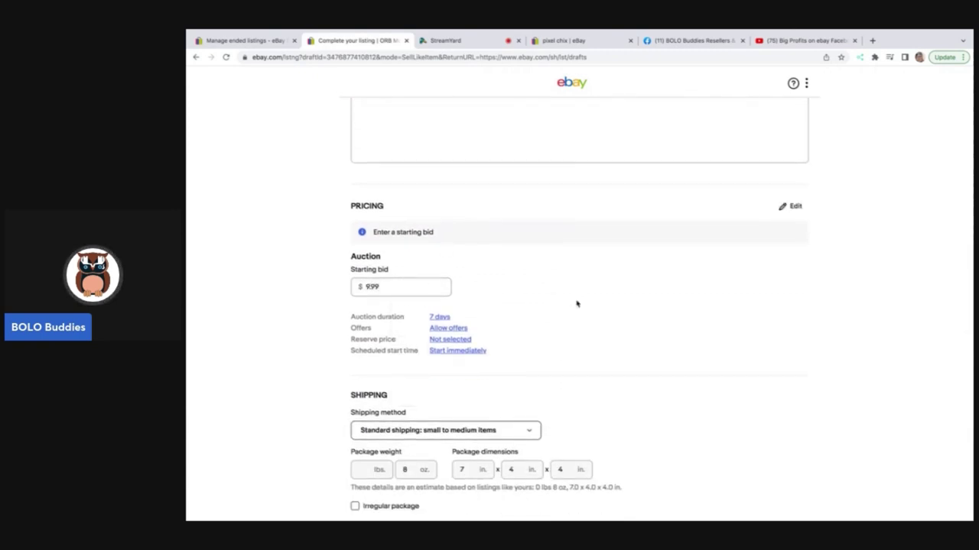
click(576, 304)
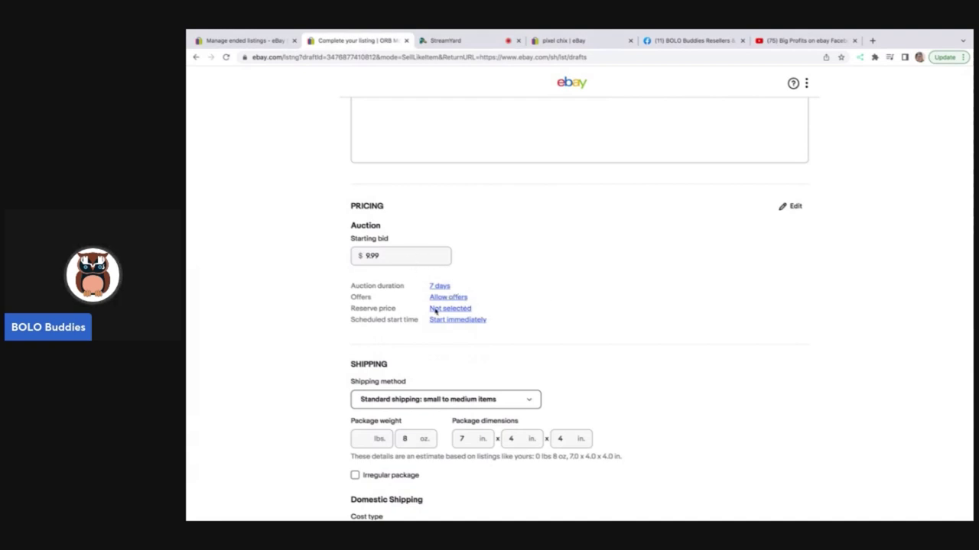
Set the package weight to 6 oz and add USPS Priority Mail as a second domestic shipping service.
scroll(448, 352, down, 1)
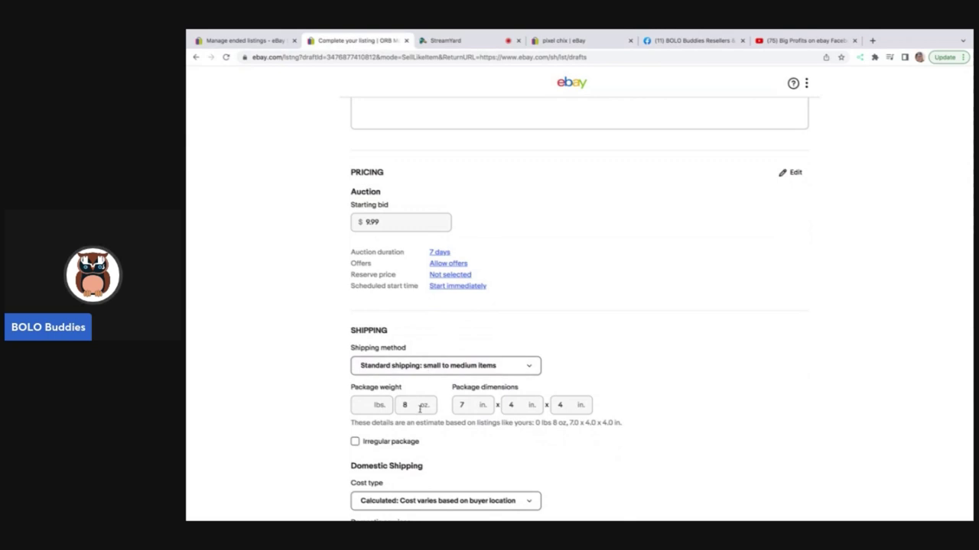
text(6)
scroll(683, 342, down, 4)
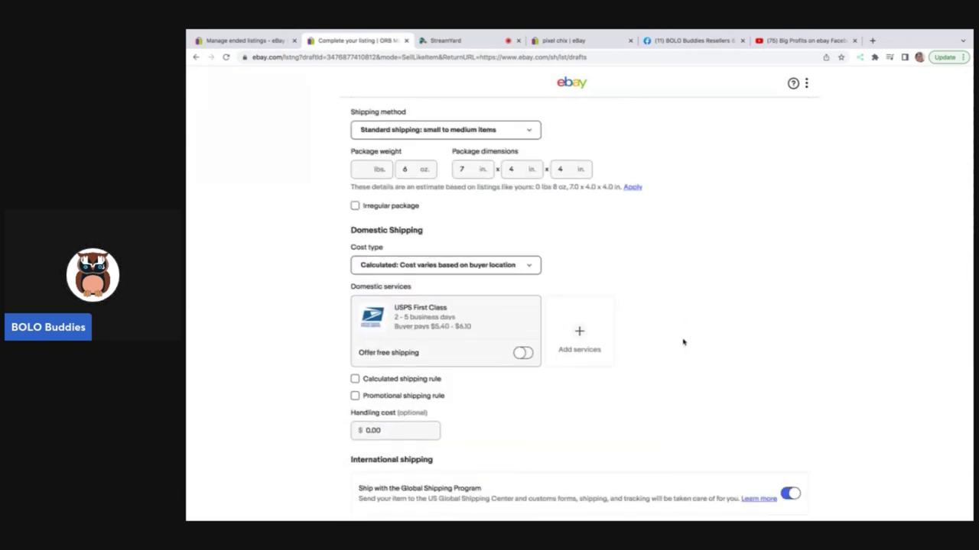
click(579, 305)
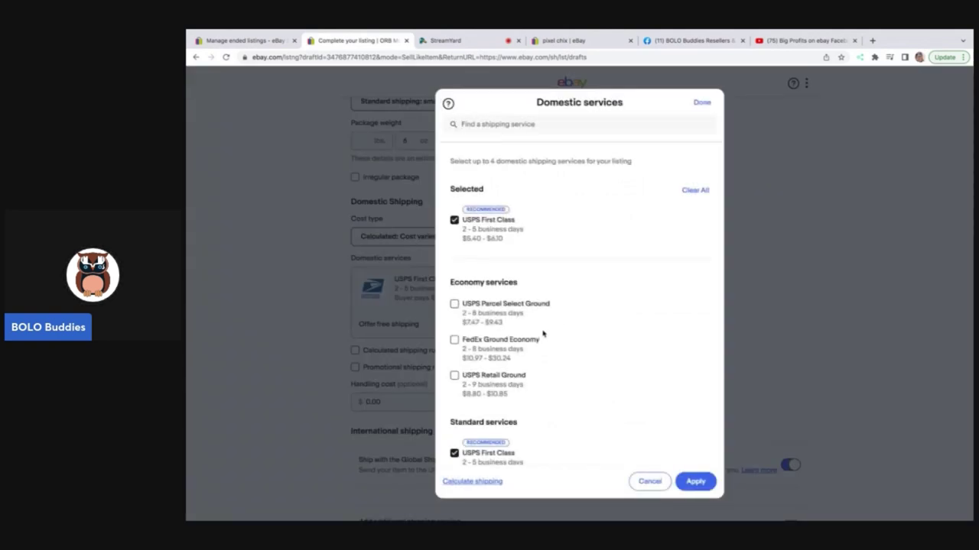
scroll(520, 344, down, 3)
scroll(527, 354, down, 1)
click(493, 372)
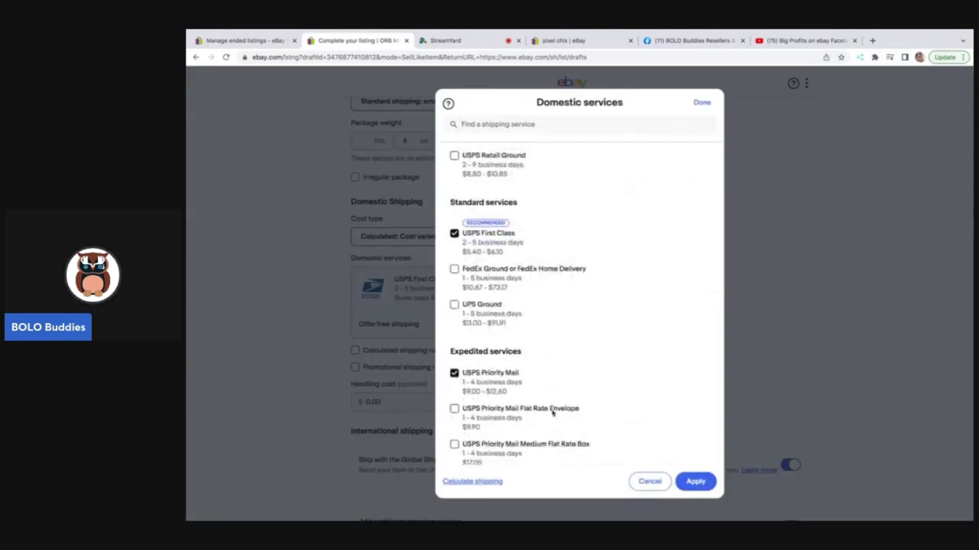
click(699, 486)
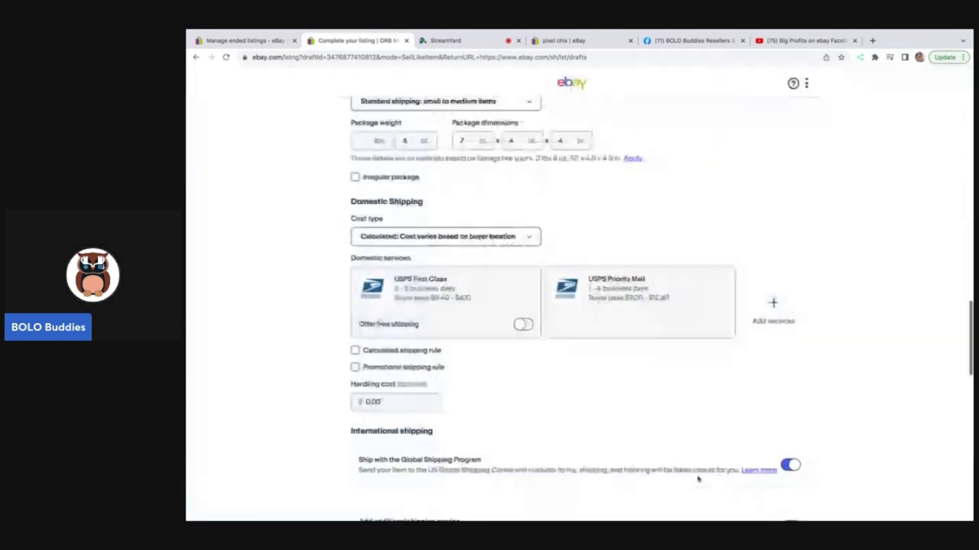
Enable the calculated shipping rule and the promotional shipping rule for domestic shipping.
click(354, 350)
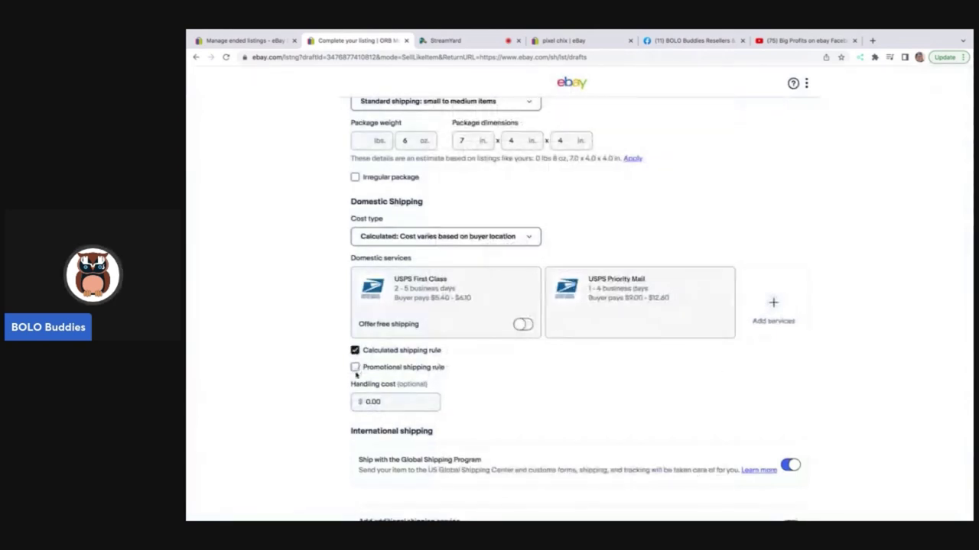
click(355, 367)
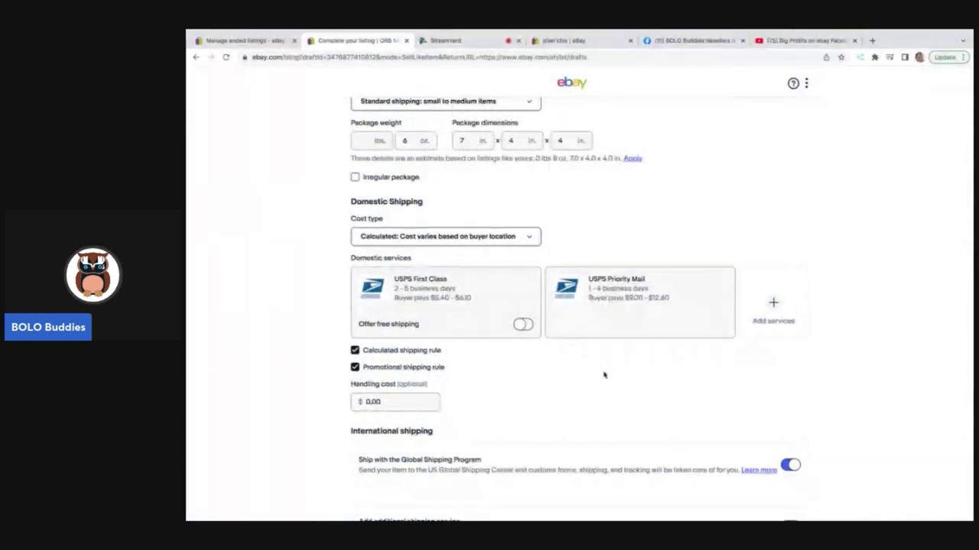
Publish the completed ORB Mocheez toy listing and return to the drafts list.
scroll(604, 375, down, 1)
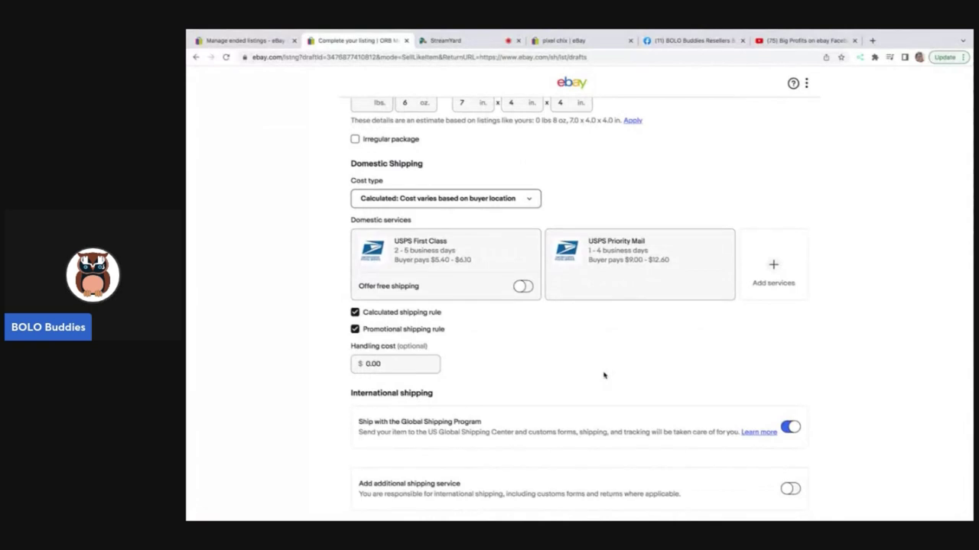
scroll(603, 375, down, 3)
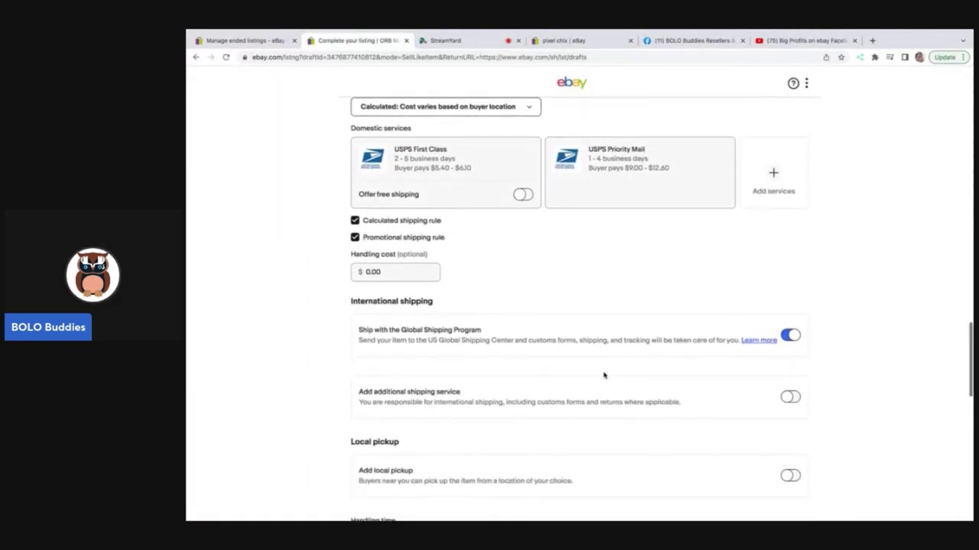
scroll(603, 375, down, 7)
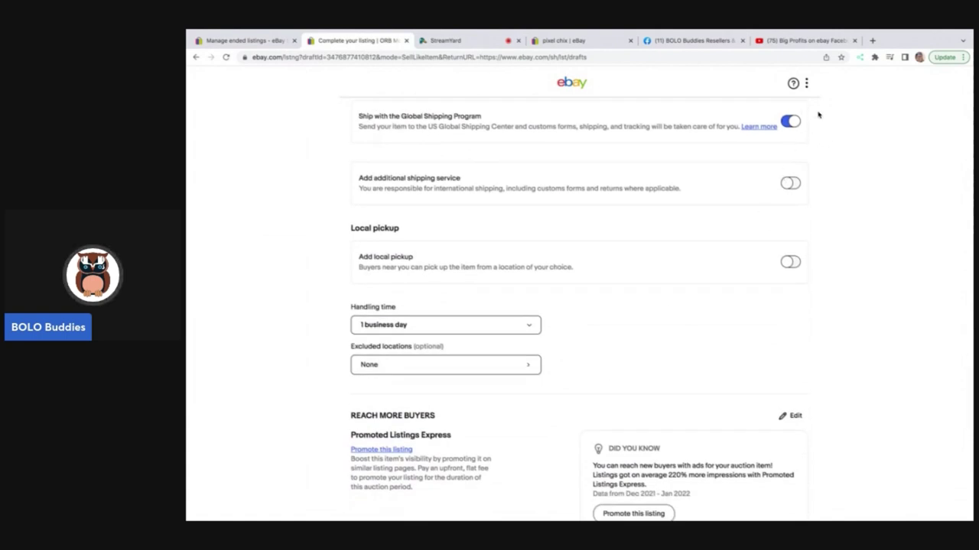
scroll(745, 180, down, 4)
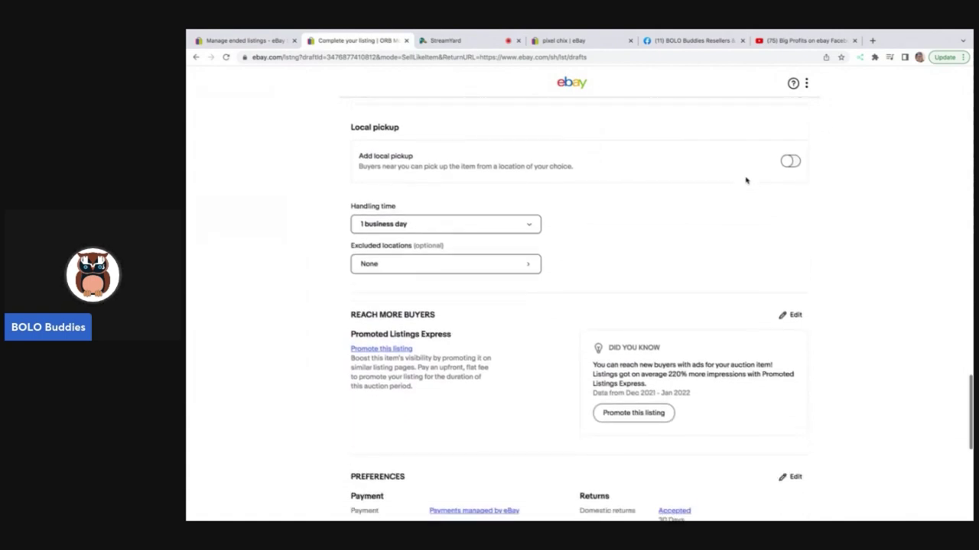
scroll(684, 286, down, 9)
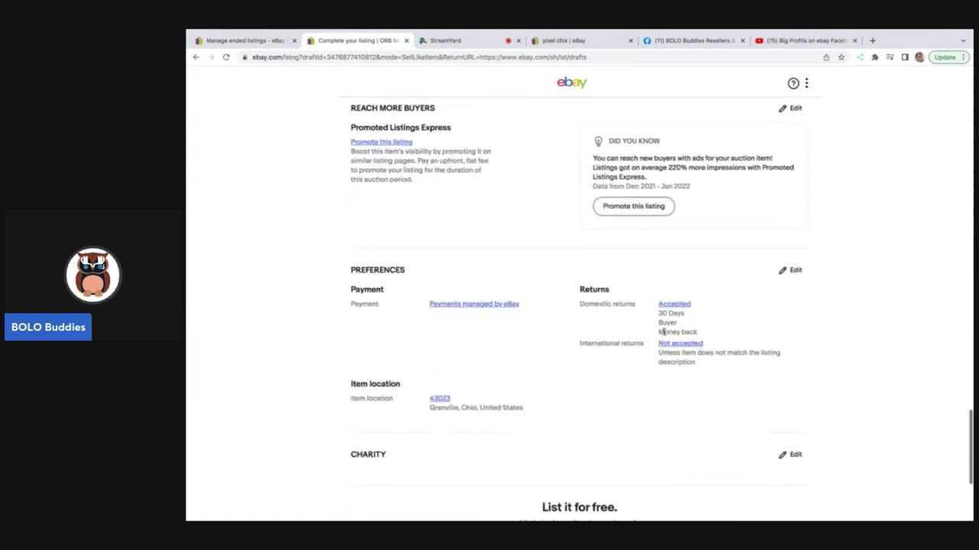
click(579, 478)
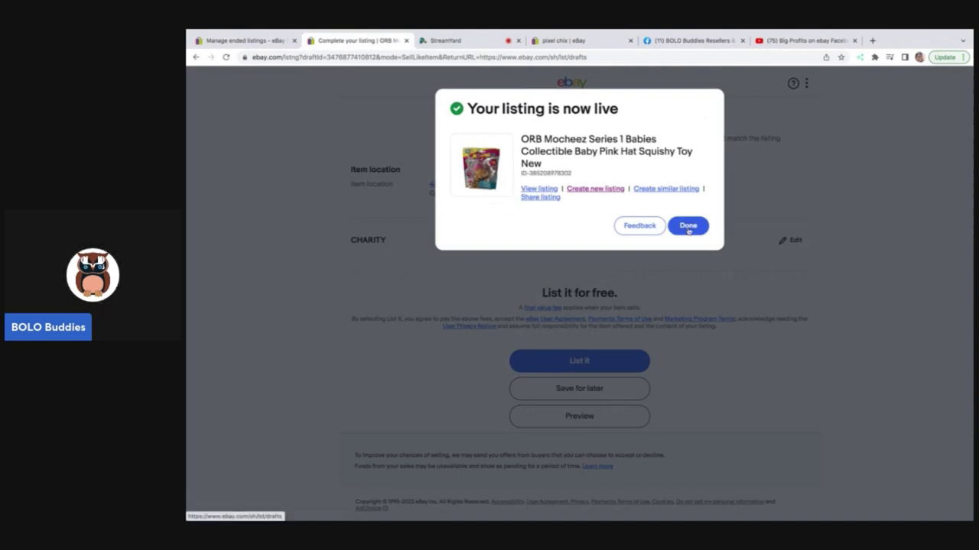
click(688, 230)
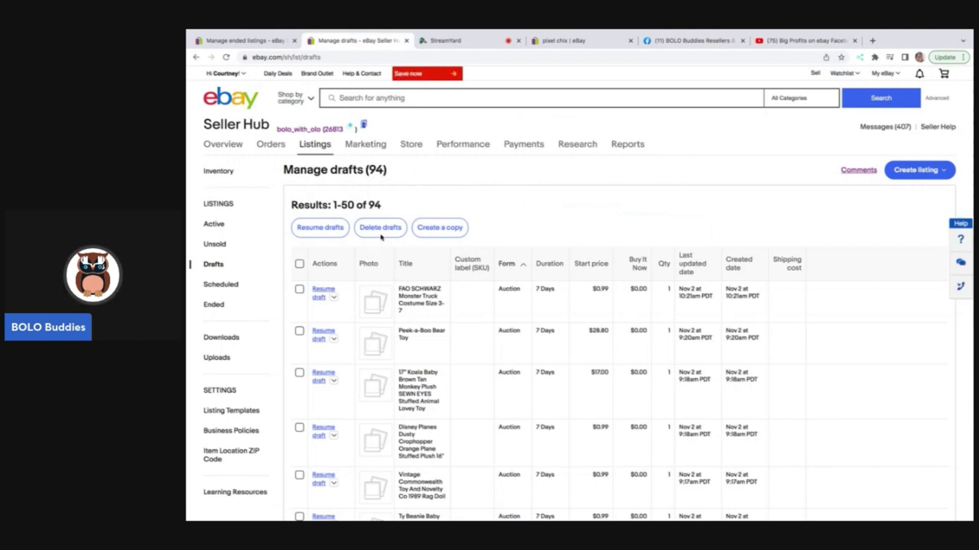
Return to the ended listings page, display the unsold listings, and switch to StreamYard.
click(265, 44)
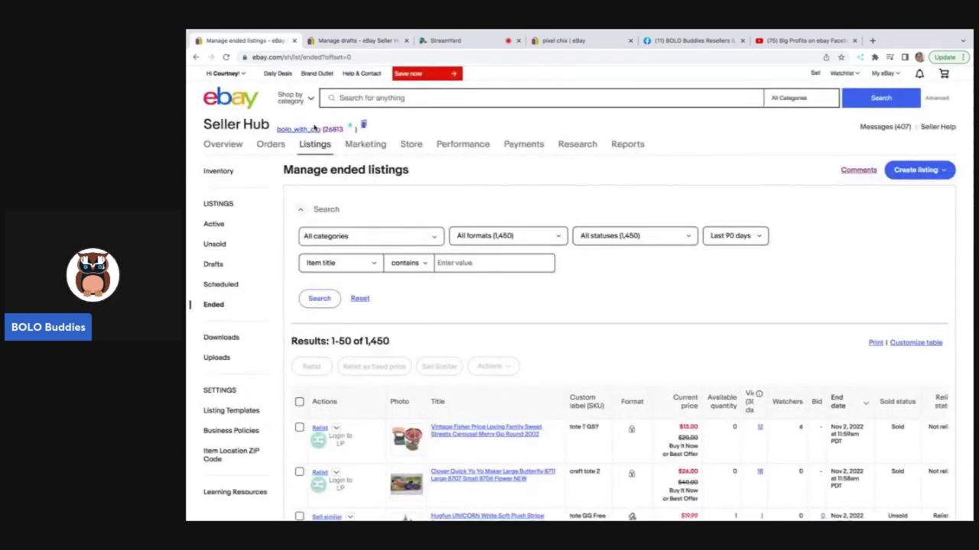
click(218, 250)
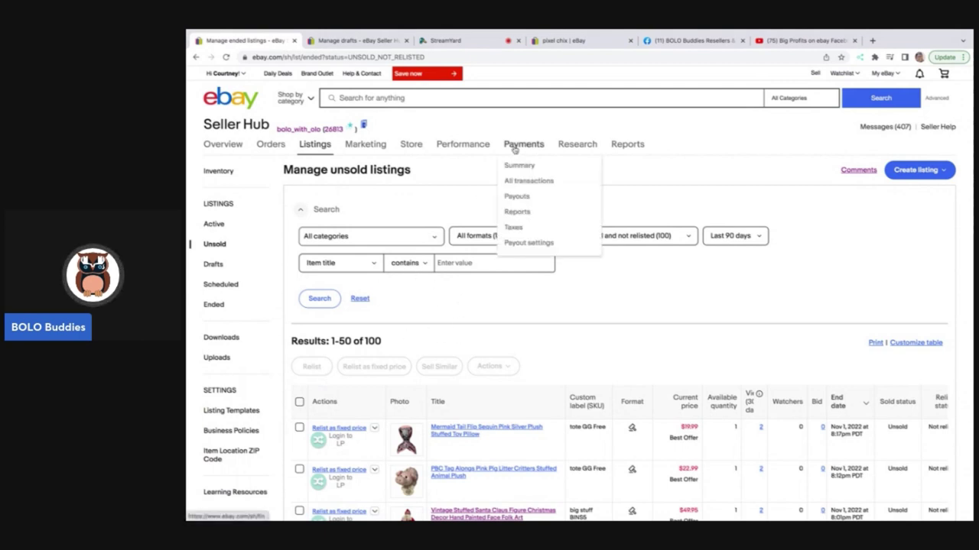
click(481, 46)
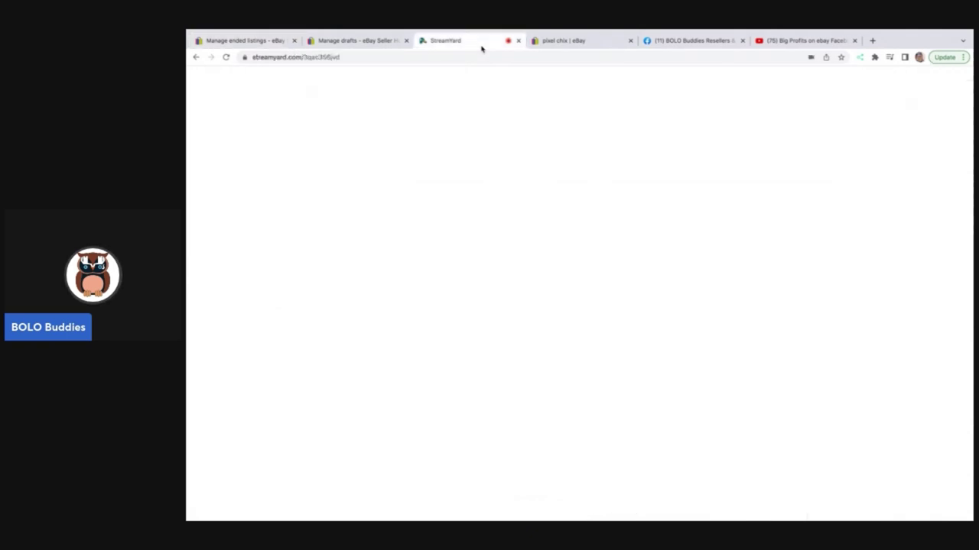